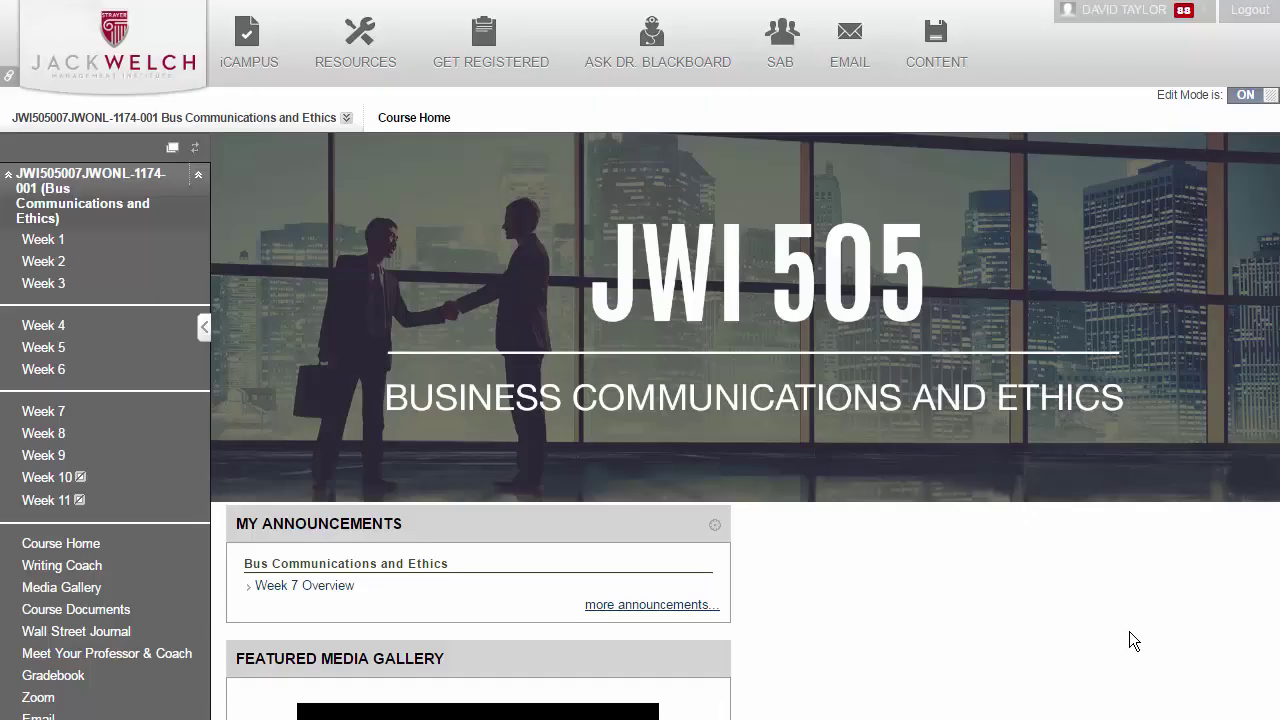
- Open Blackboard's Week 1 page and follow the Zoom section's free-account 'Click here' link
left_click(45, 240)
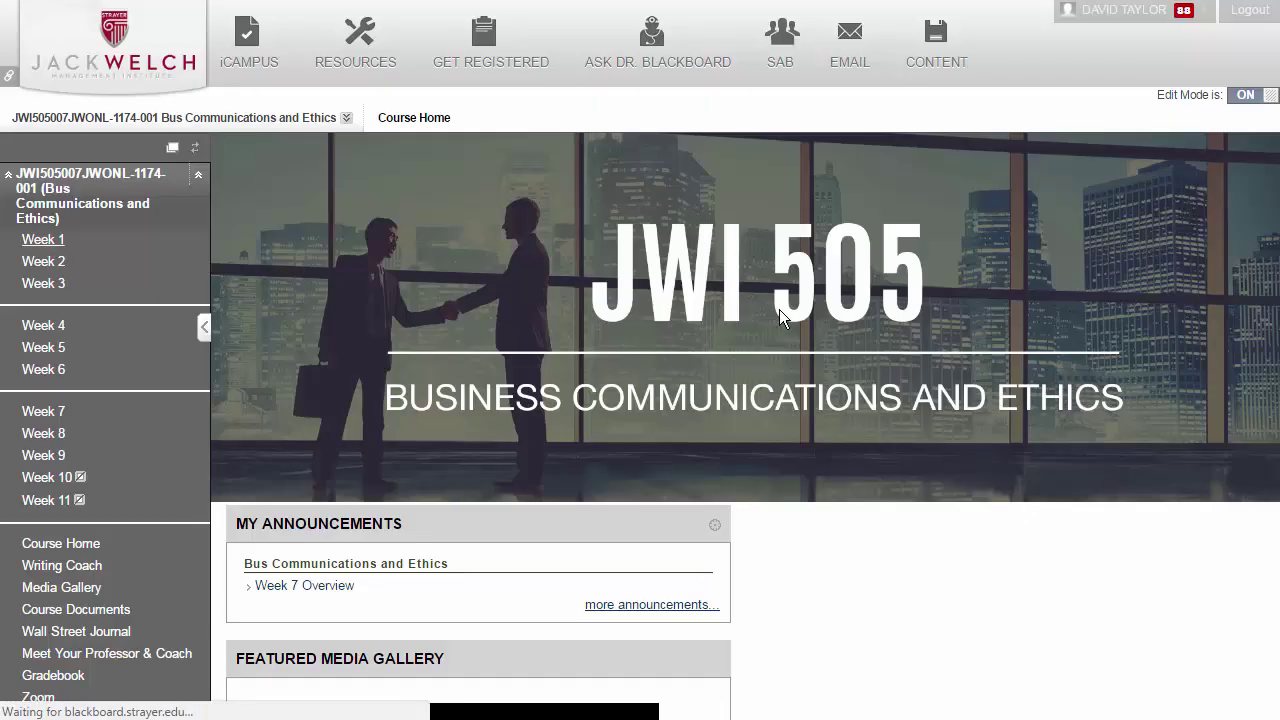
scroll(1265, 265, "down", 10)
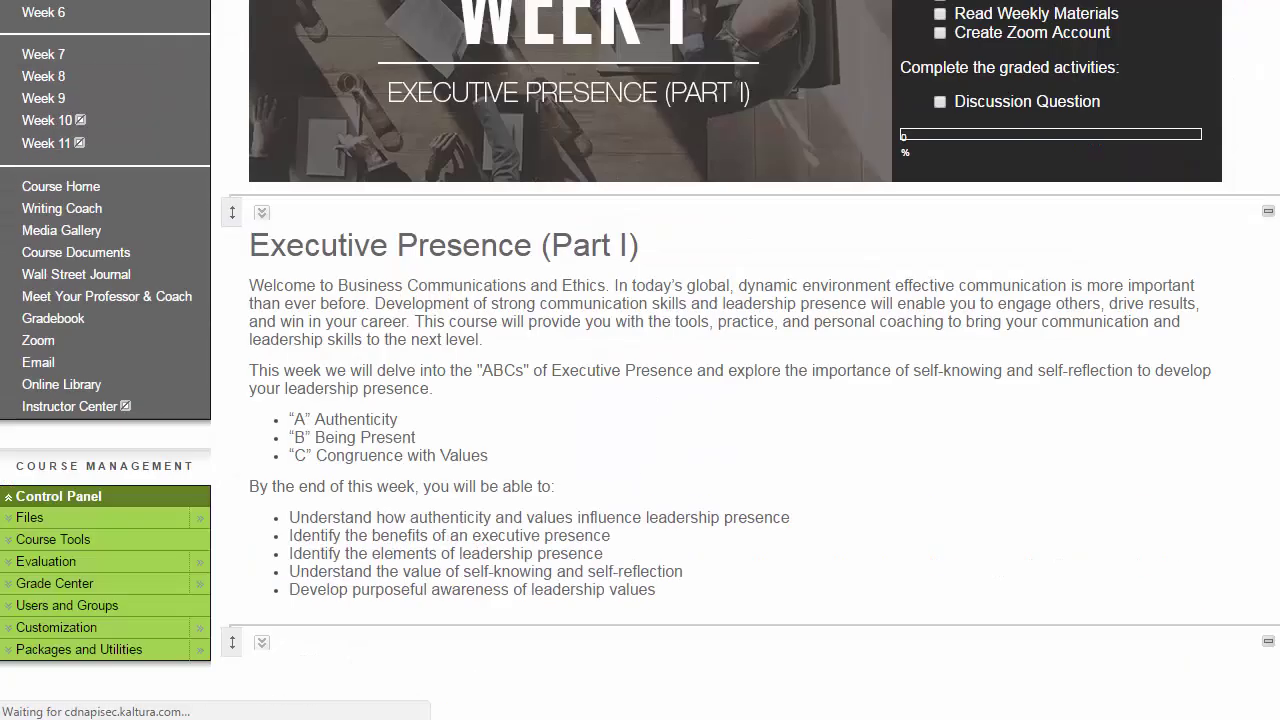
scroll(304, 180, "down", 2)
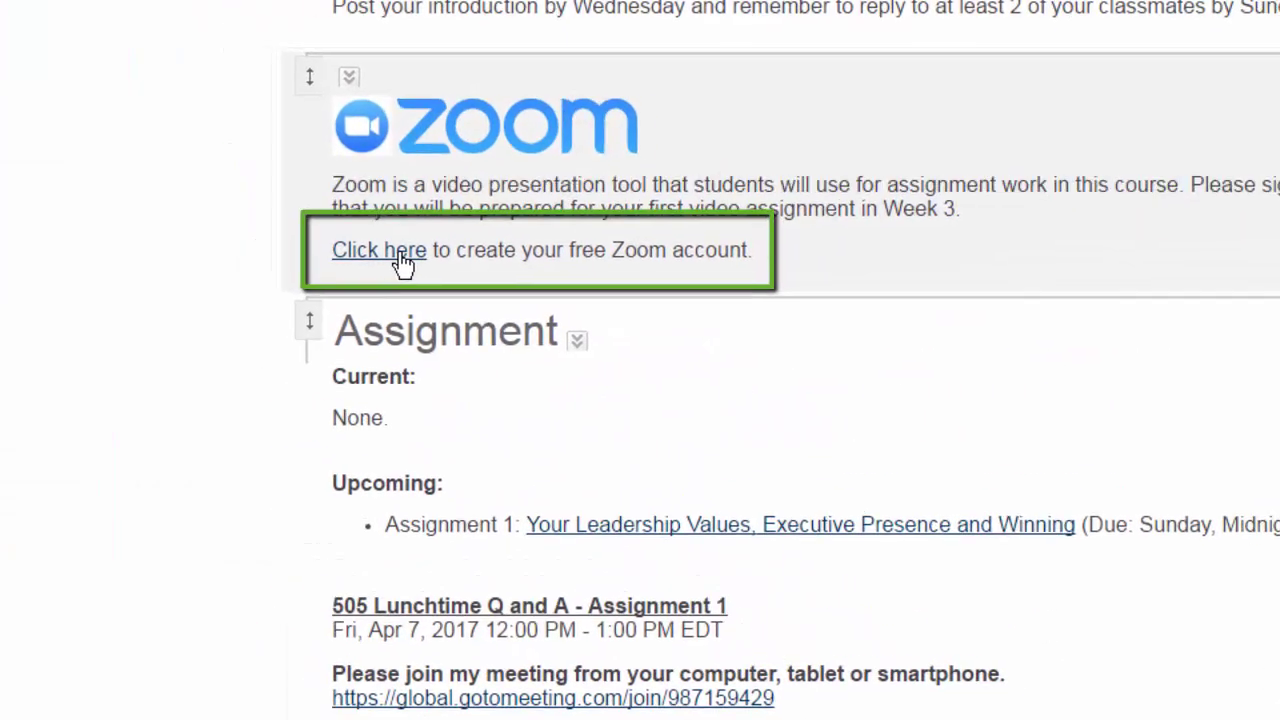
left_click(403, 255)
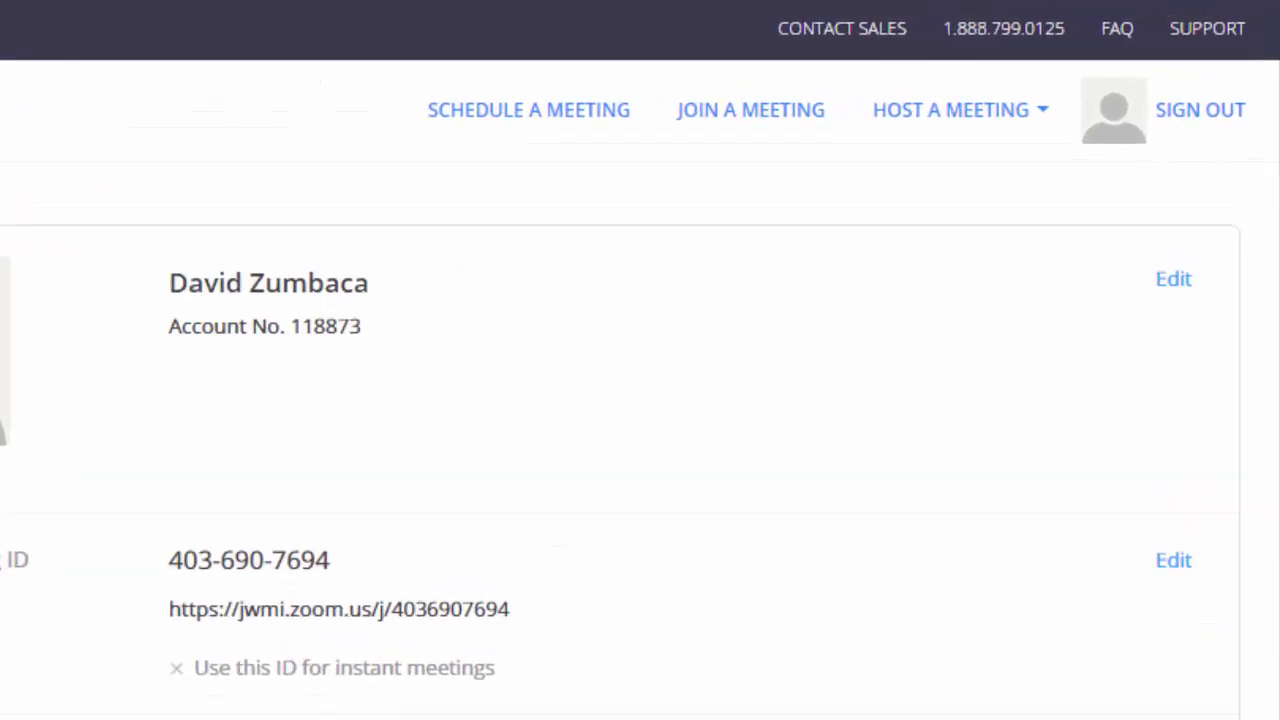
- Host a new meeting With Video On and bring up the live meeting window
left_click(1046, 116)
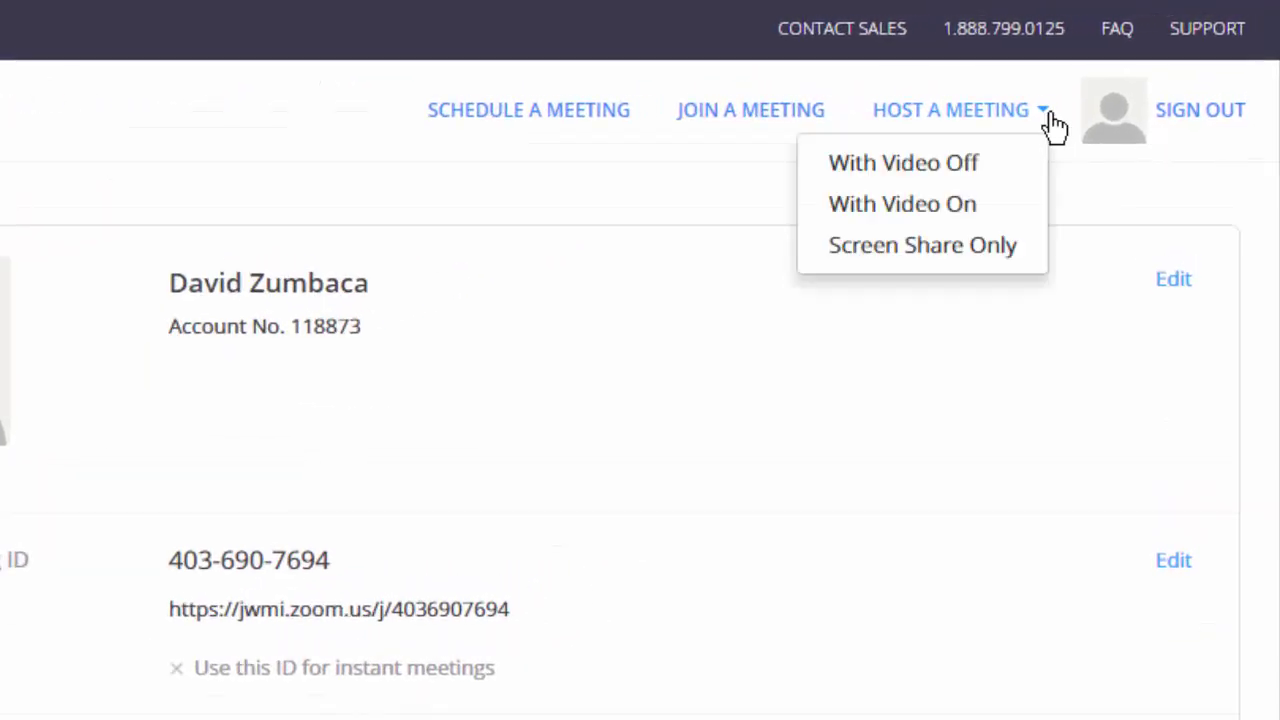
left_click(992, 204)
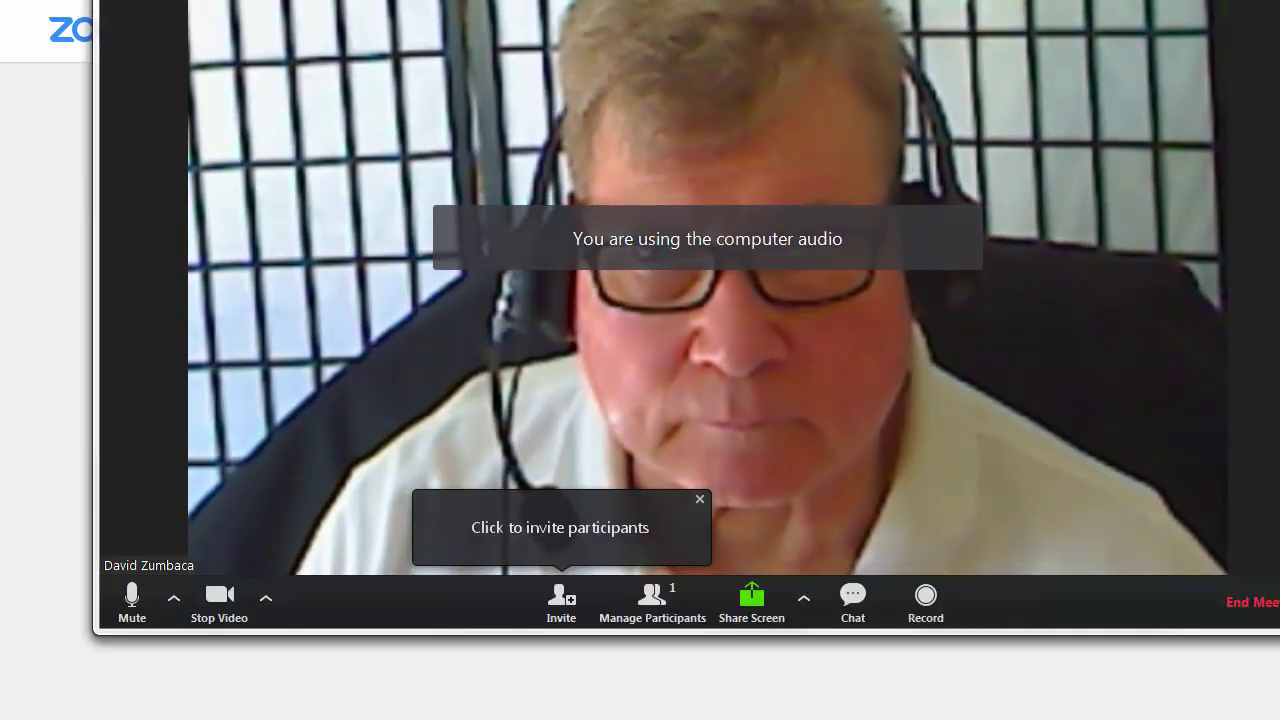
left_click(68, 404)
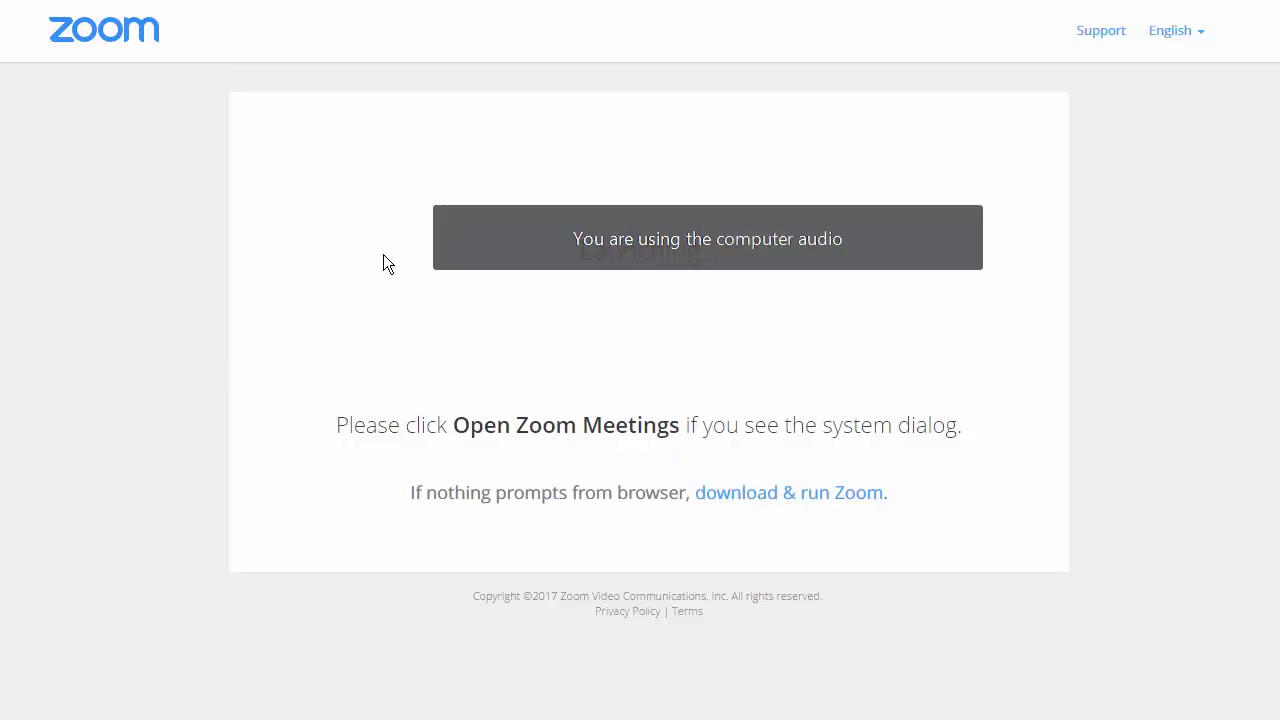
key("alt+Tab")
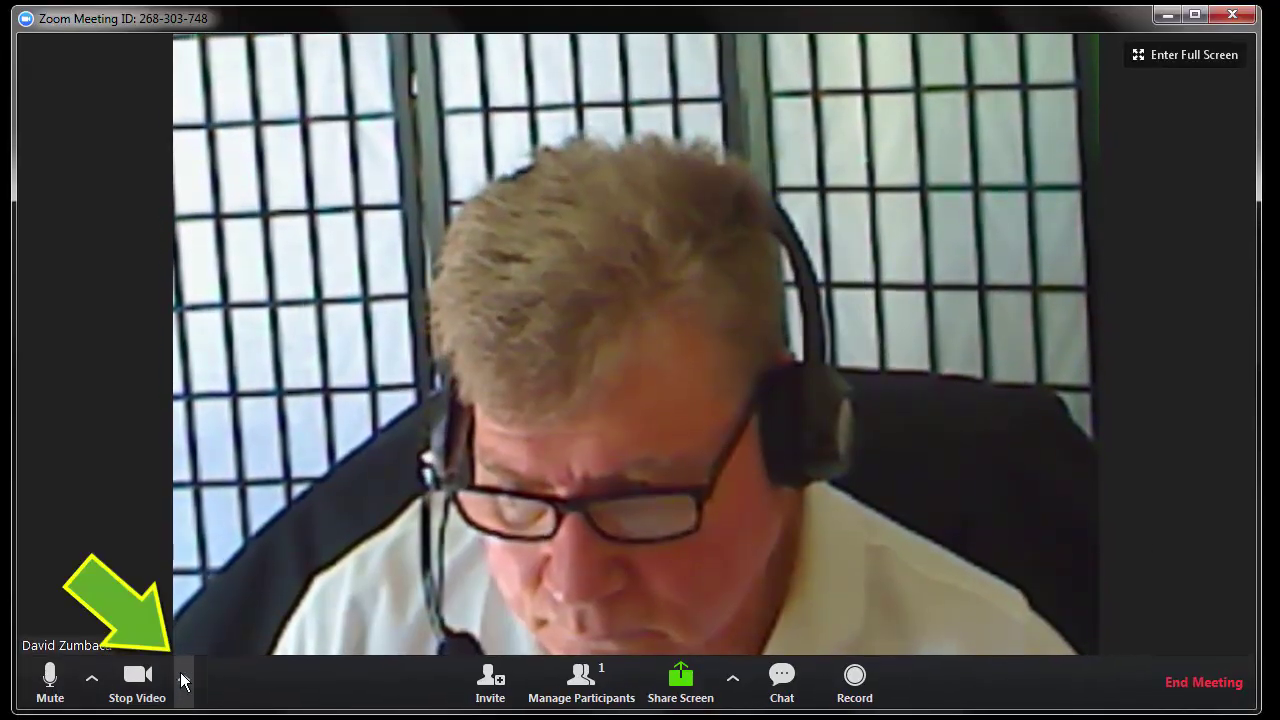
- Choose Logitech QuickCam Pro 9000 as the camera and Logitech USB Headset as the microphone
left_click(184, 679)
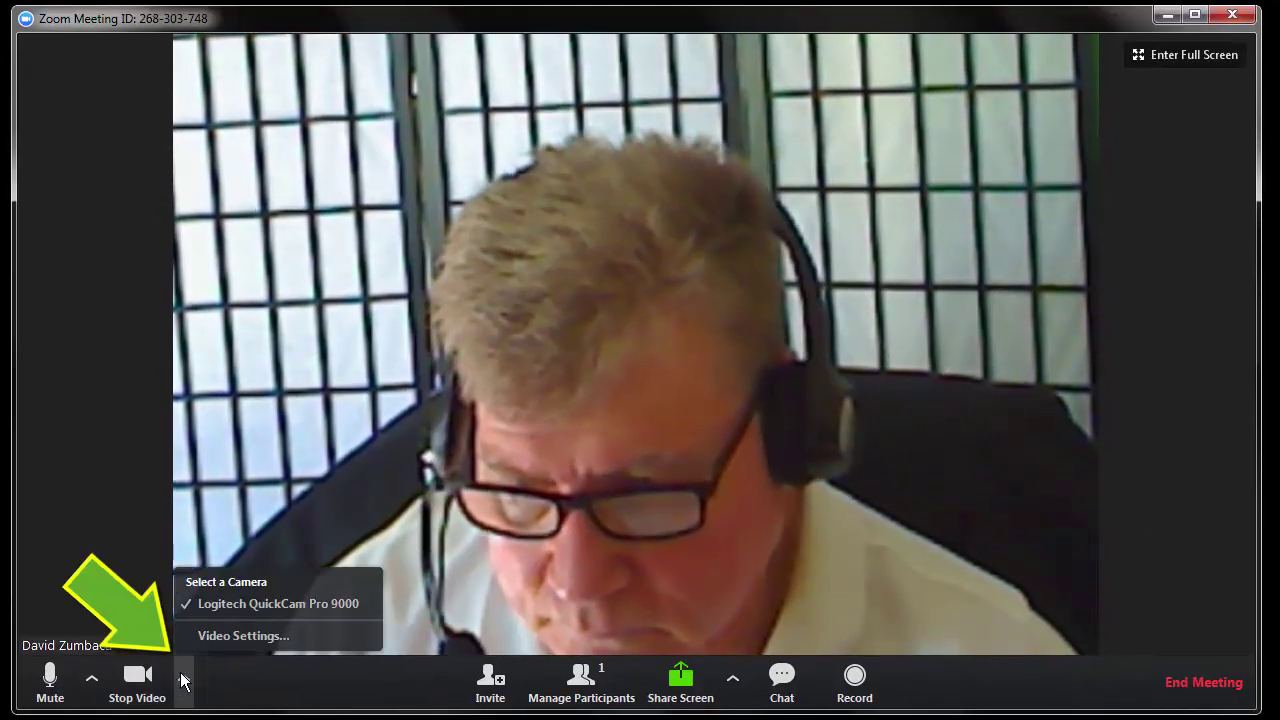
left_click(230, 605)
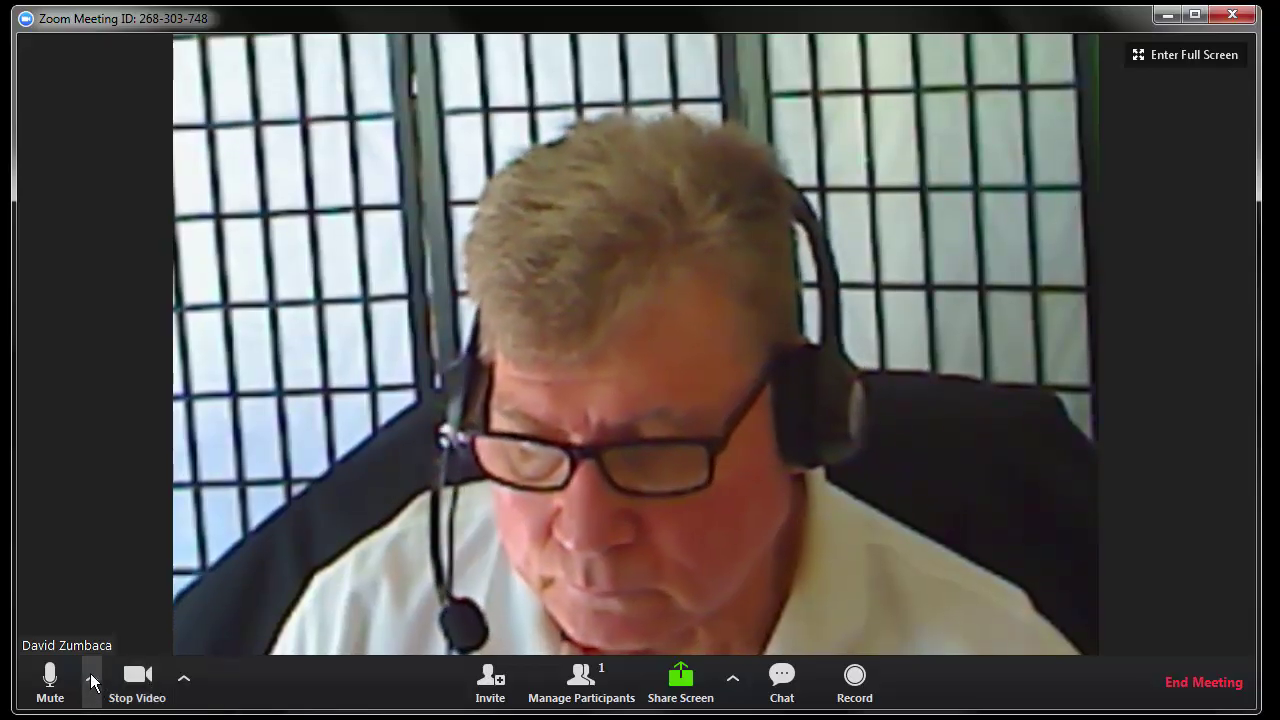
left_click(93, 681)
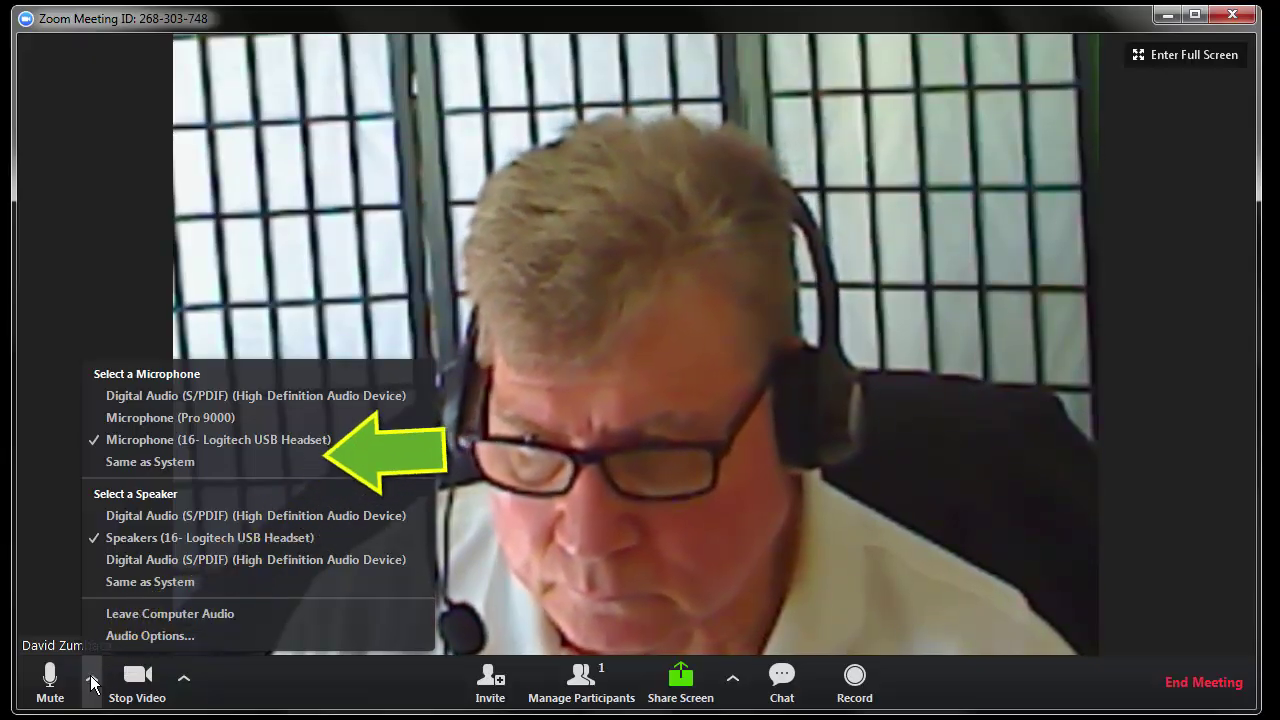
left_click(181, 444)
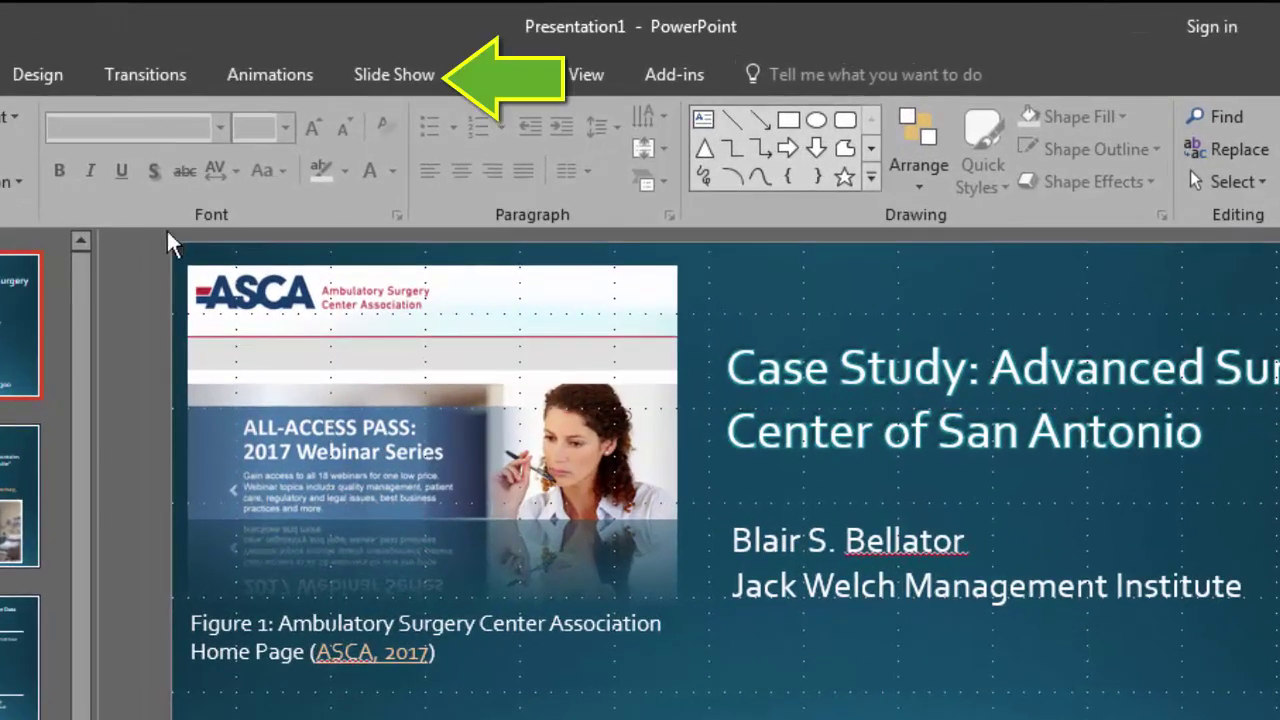
- Set the PowerPoint show type to 'Presented by a speaker (full screen)' in Set Up Slide Show
left_click(413, 75)
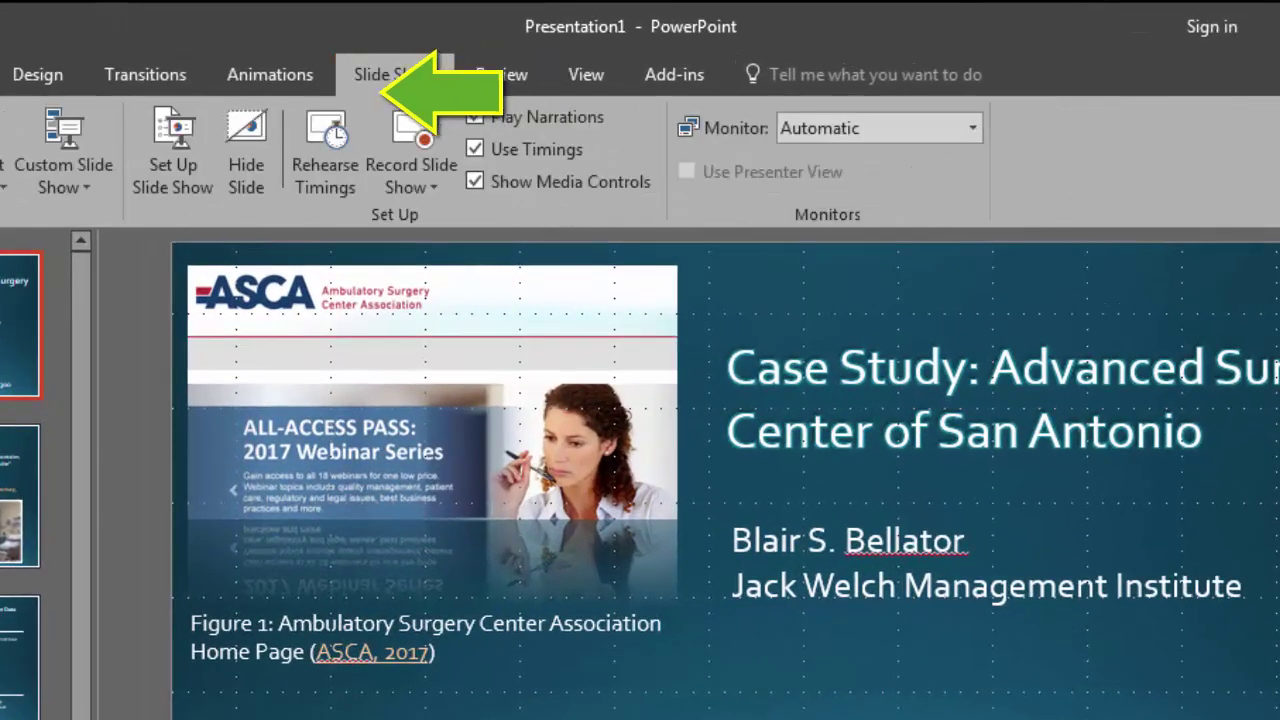
left_click(164, 133)
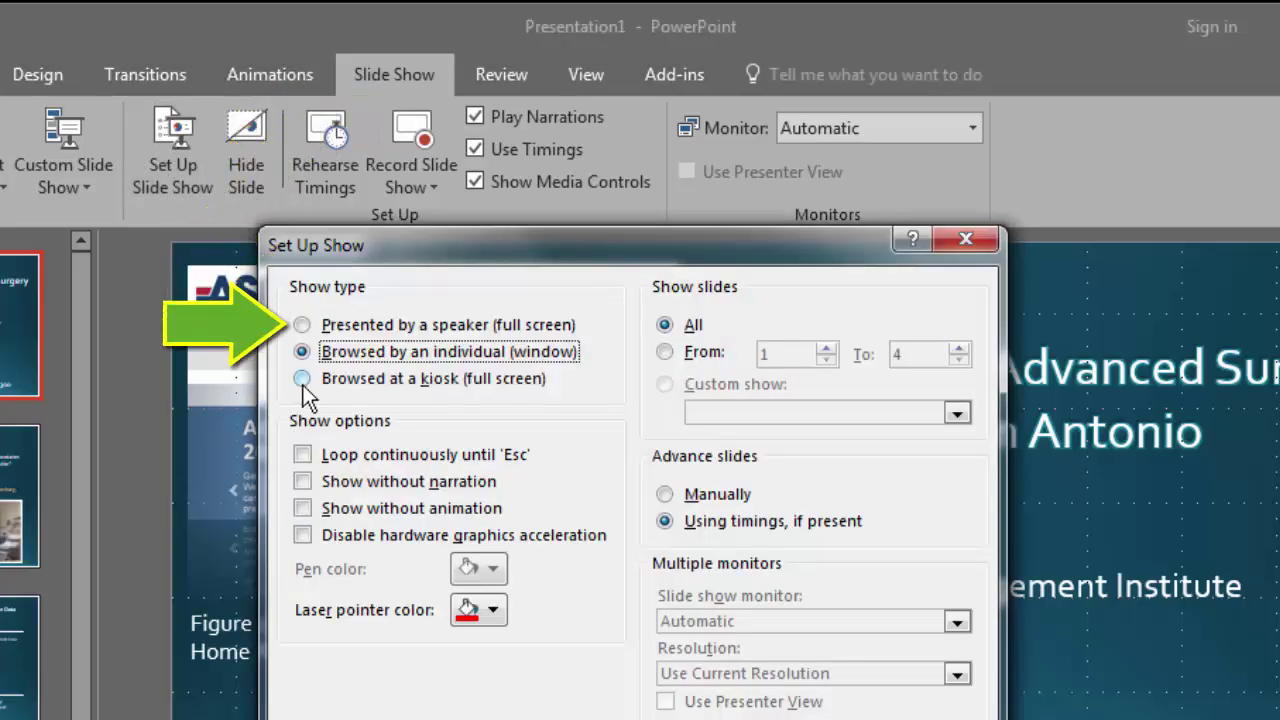
left_click(303, 327)
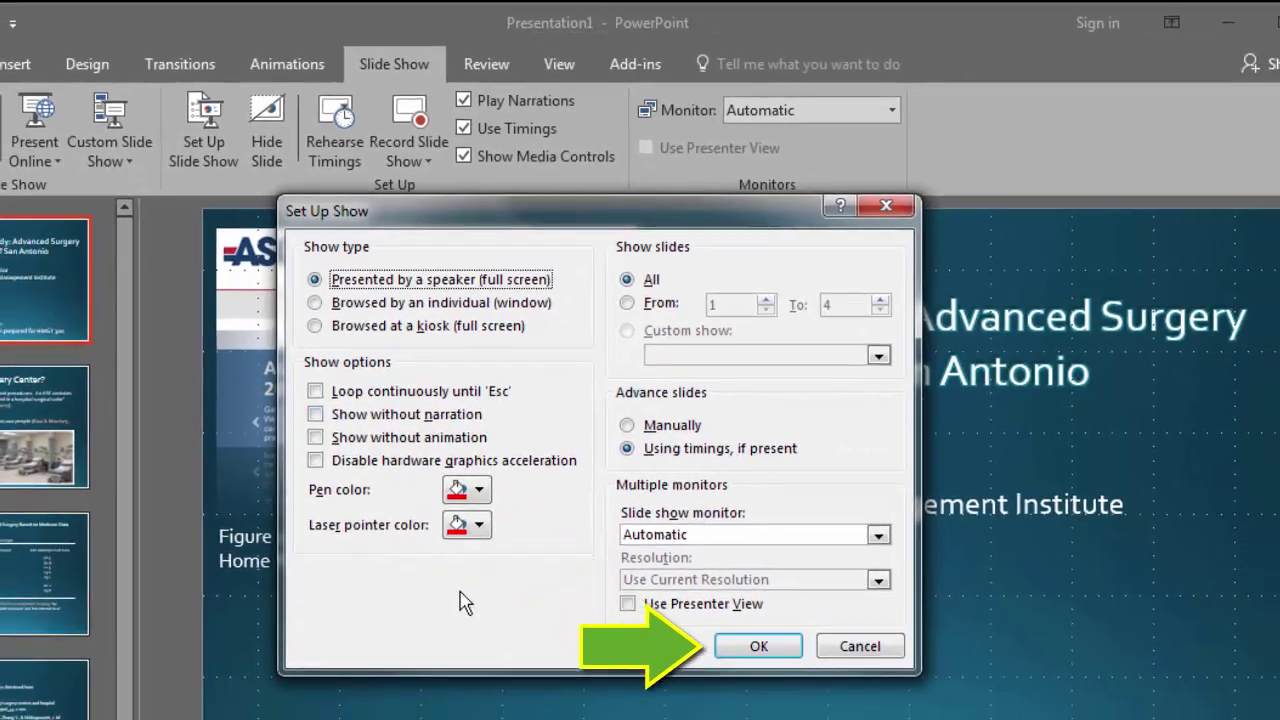
left_click(762, 648)
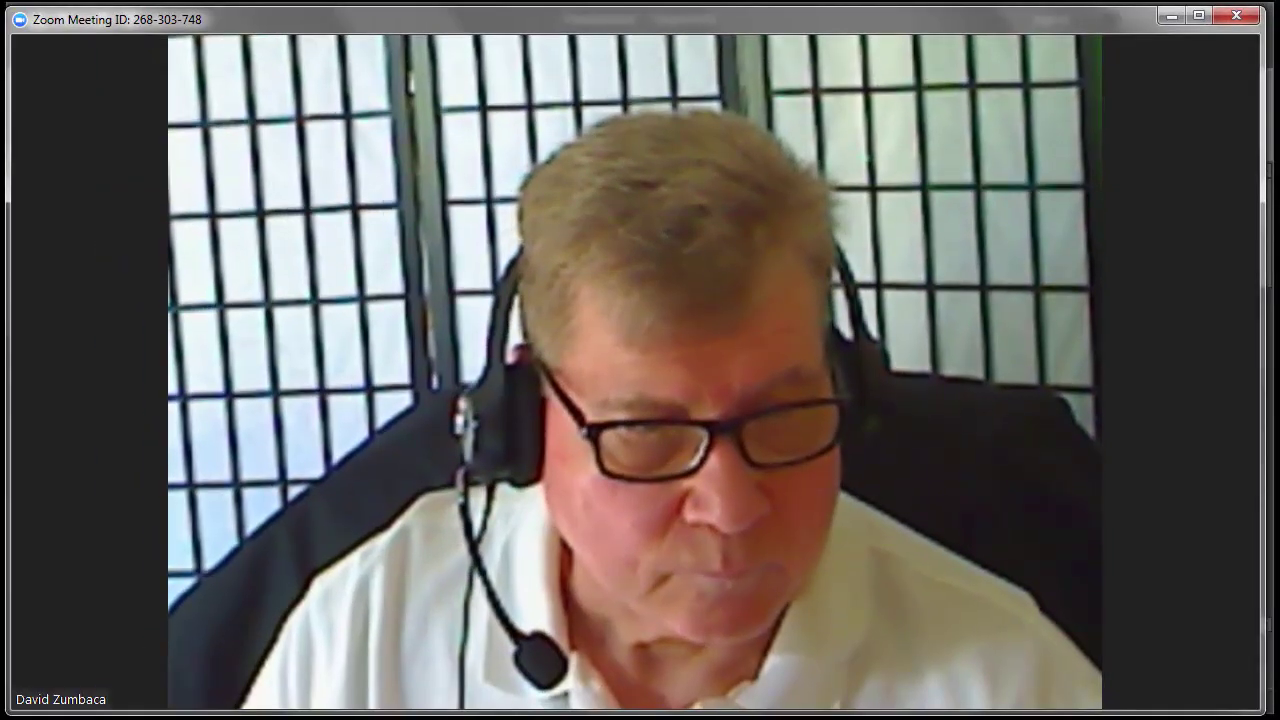
- Share the 'Presentation1 - PowerPoint' window in Zoom and start its slide show full screen
mouse_move(603, 71)
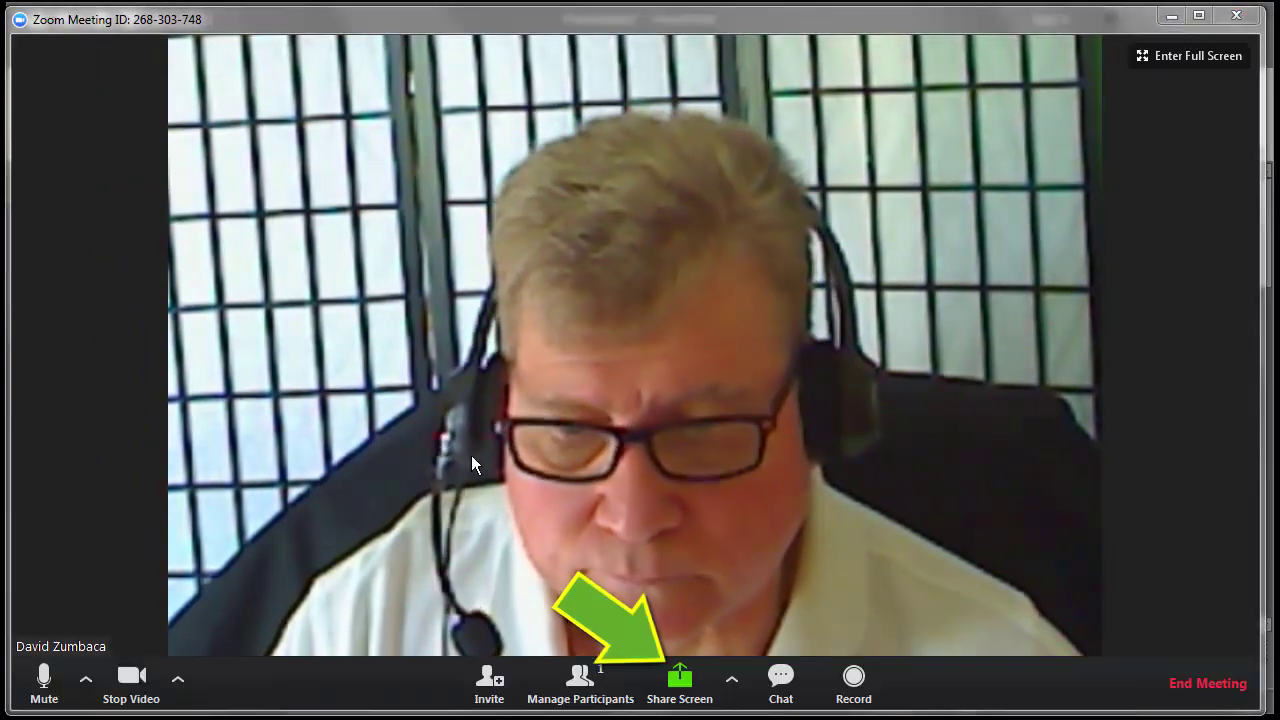
left_click(680, 680)
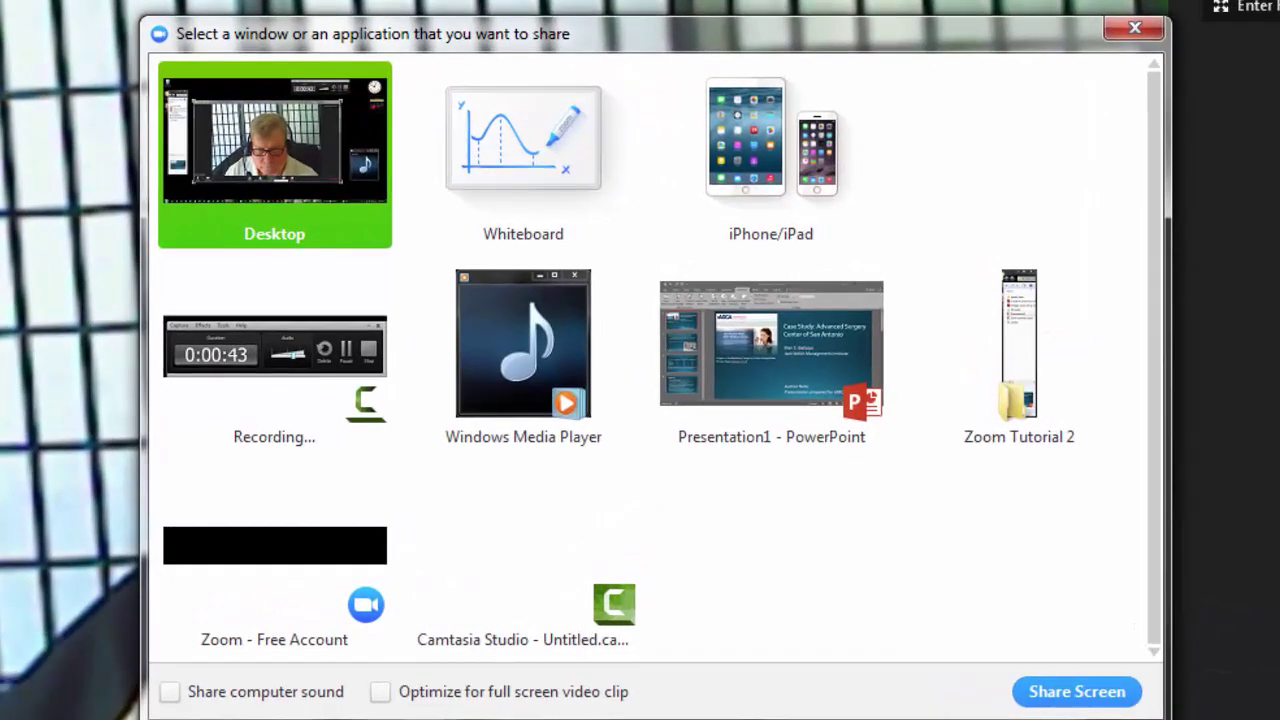
left_click(768, 338)
left_click(1060, 691)
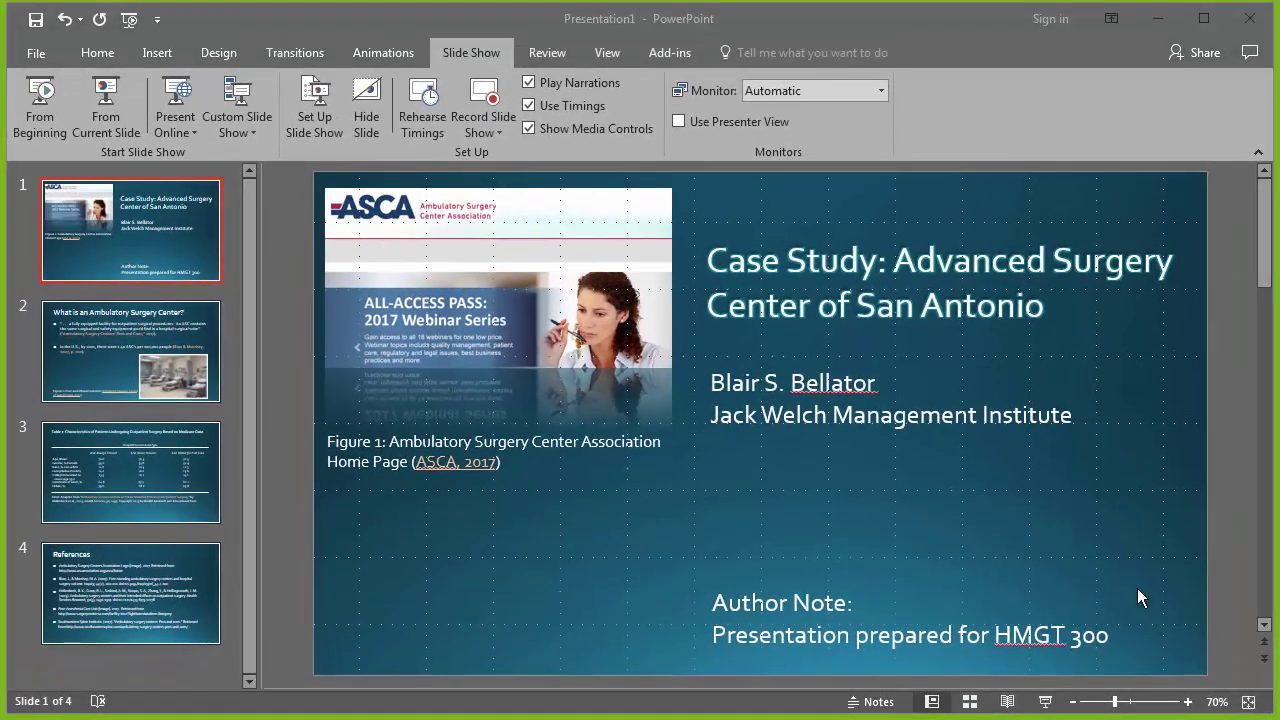
left_click(1046, 703)
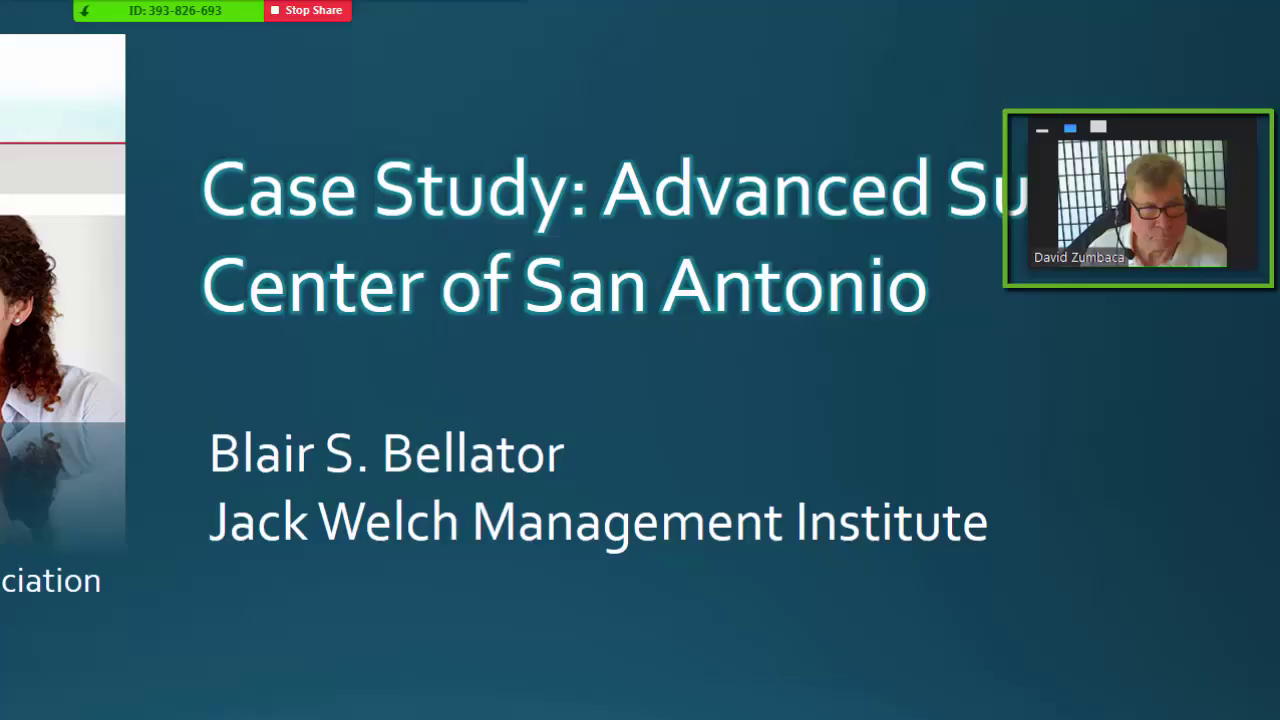
- Tuck the speaker video into the top-right corner, toggling it until it is a small thumbnail
left_click_drag(1177, 113, 1196, 12)
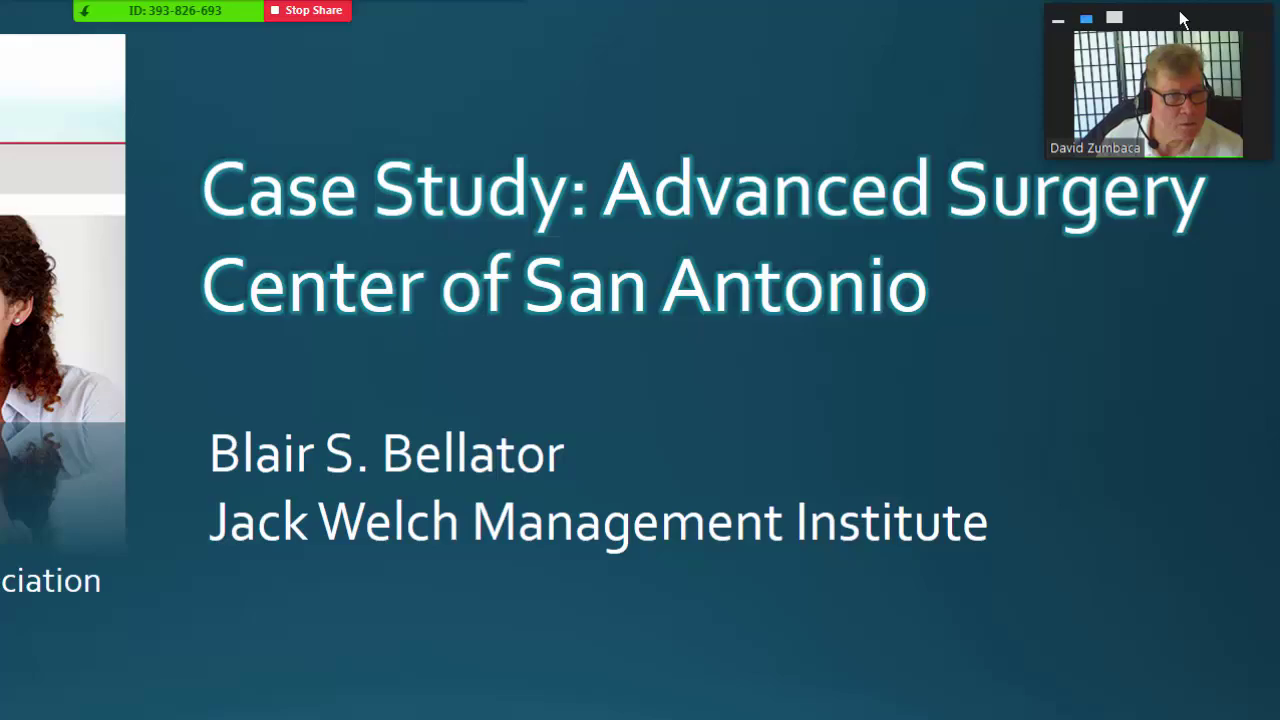
left_click(1118, 17)
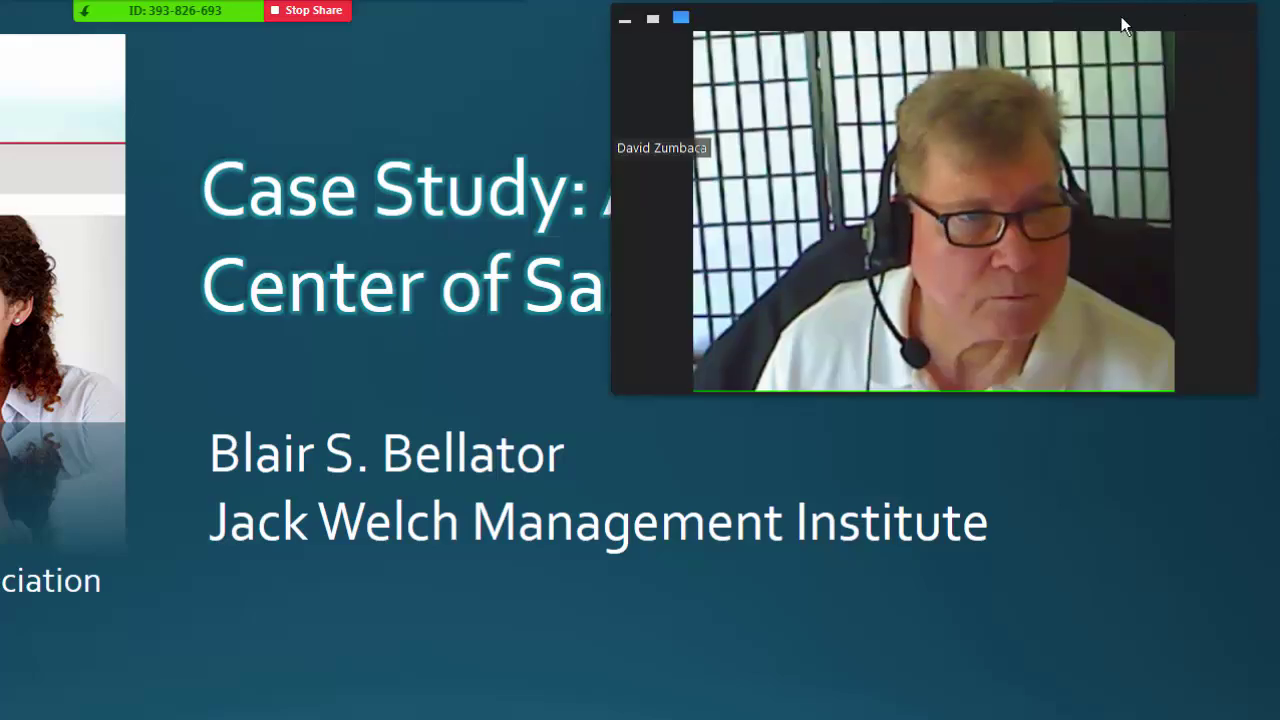
left_click(653, 18)
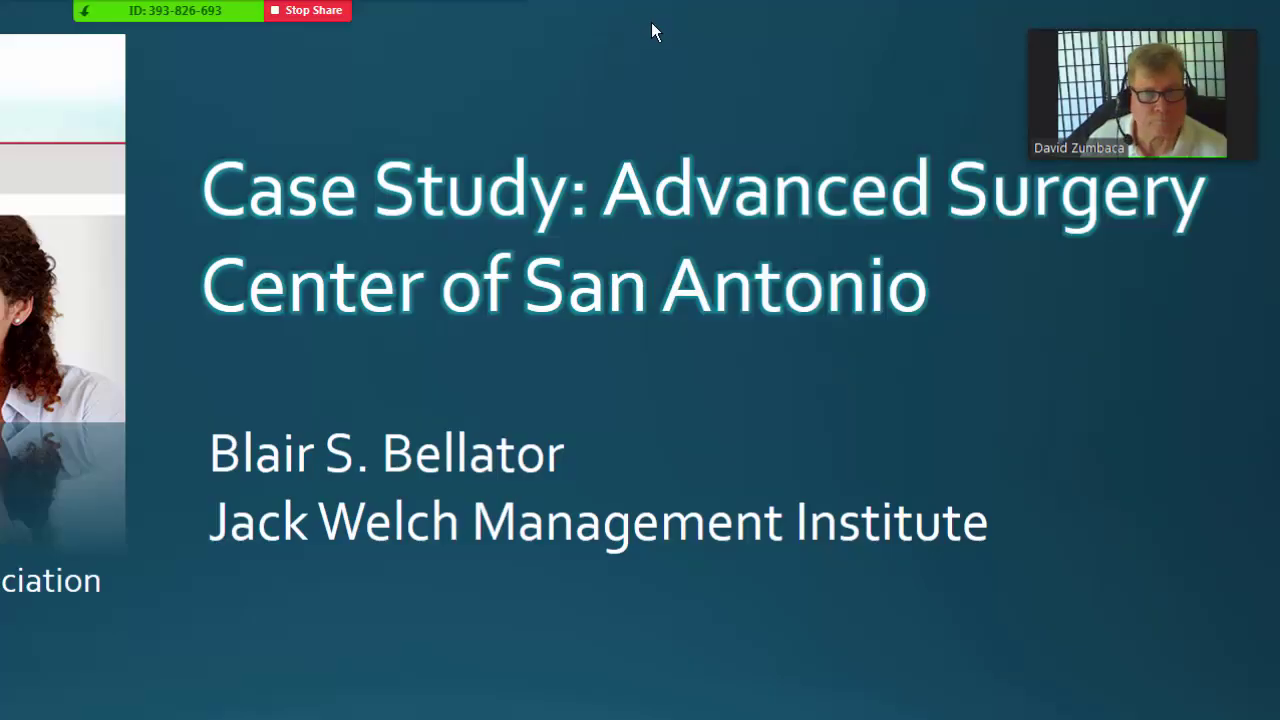
left_click(1122, 30)
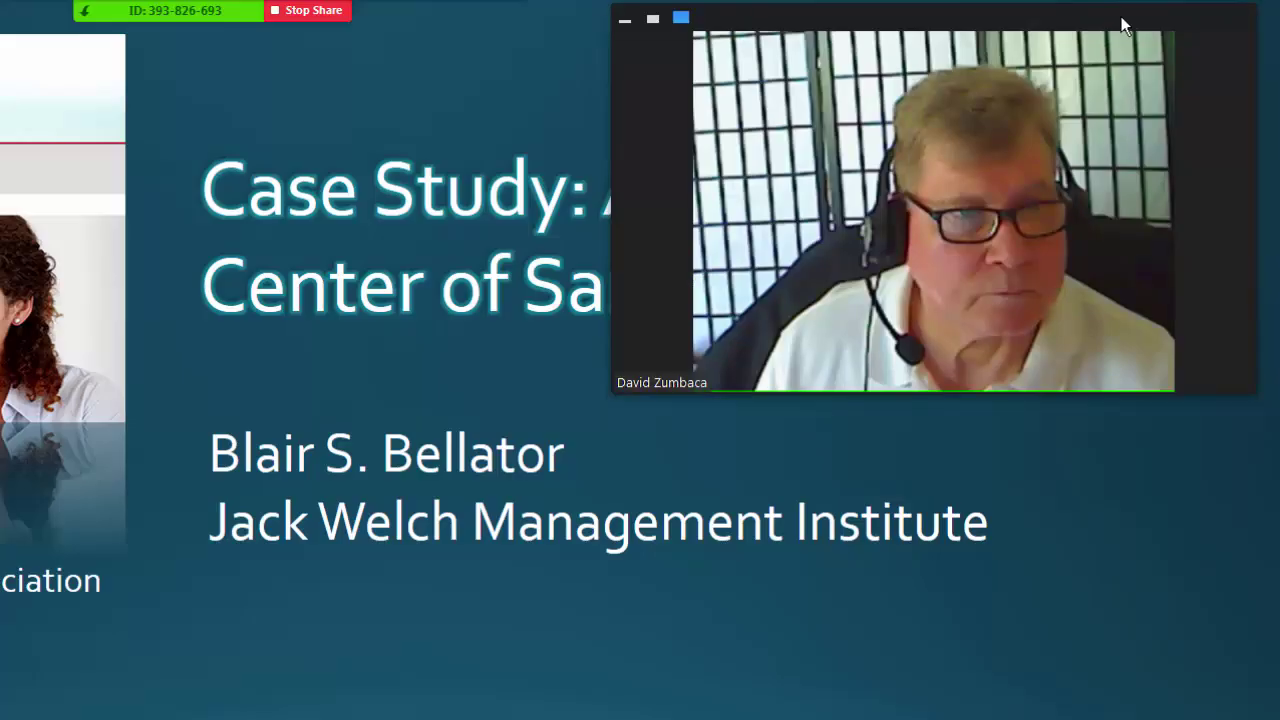
left_click(1122, 25)
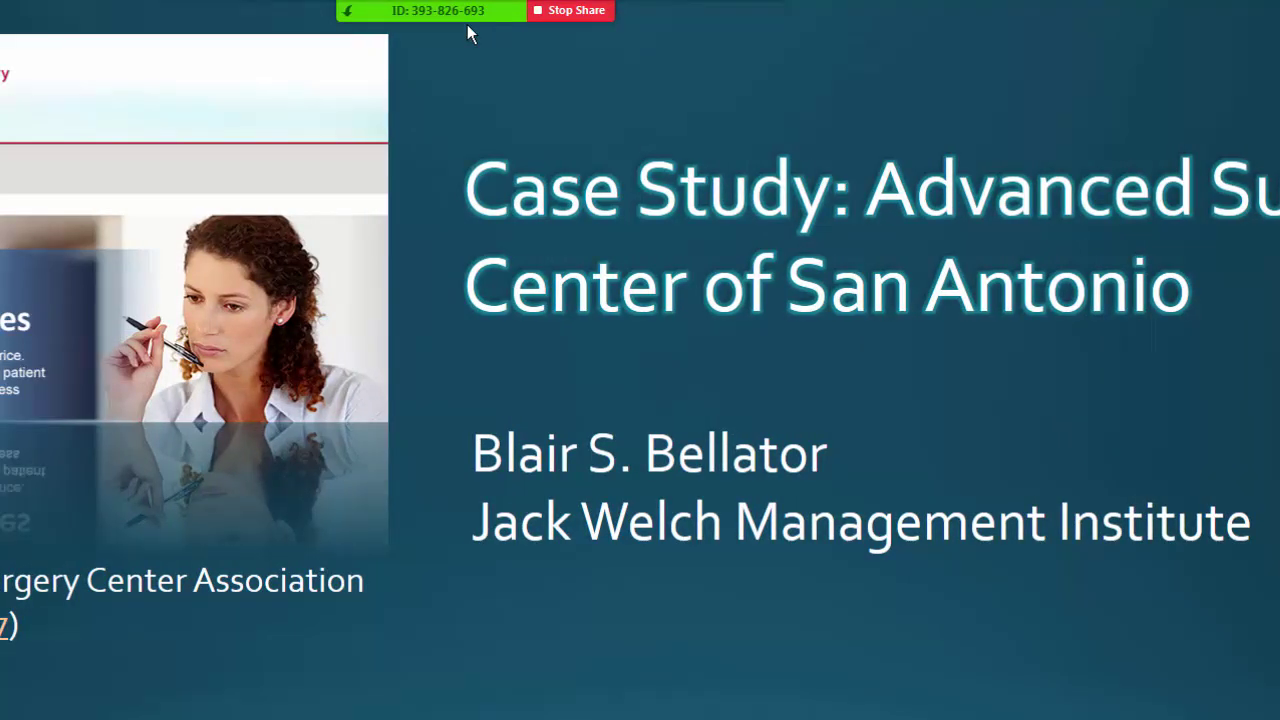
mouse_move(467, 26)
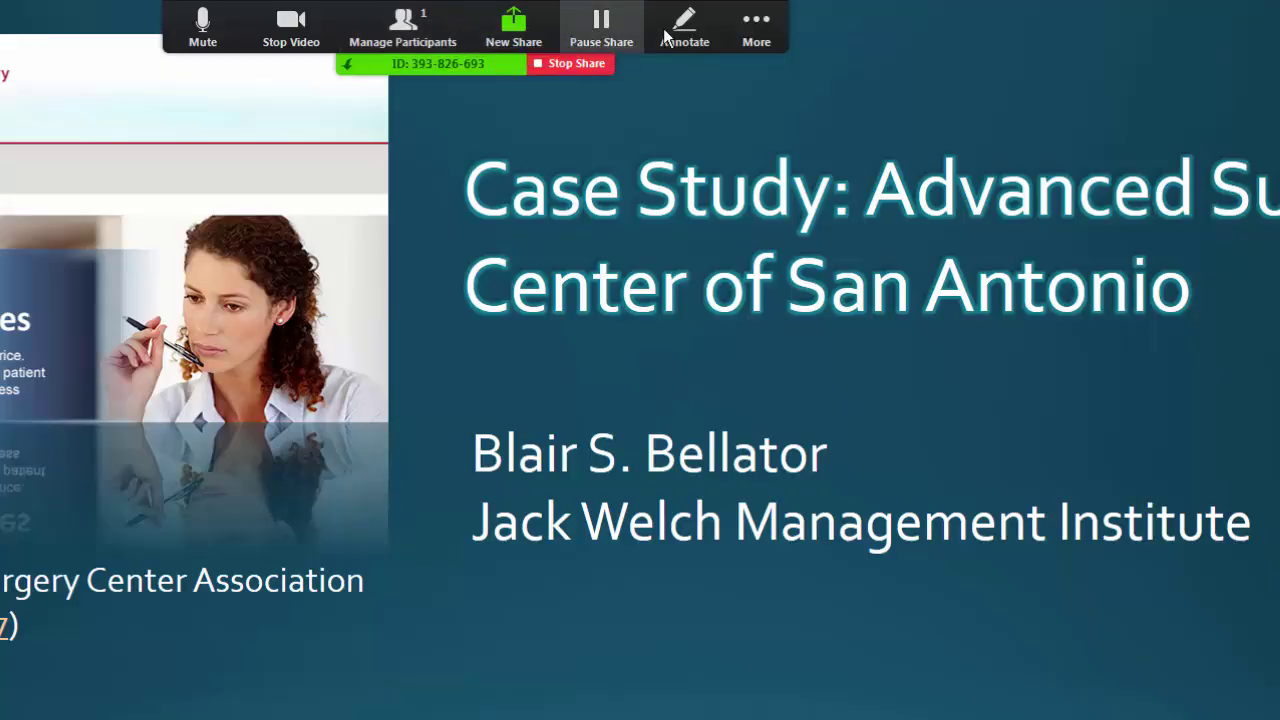
- Start recording via More and save recordings to a new folder named 'assign 2 zoom vid'
left_click(755, 30)
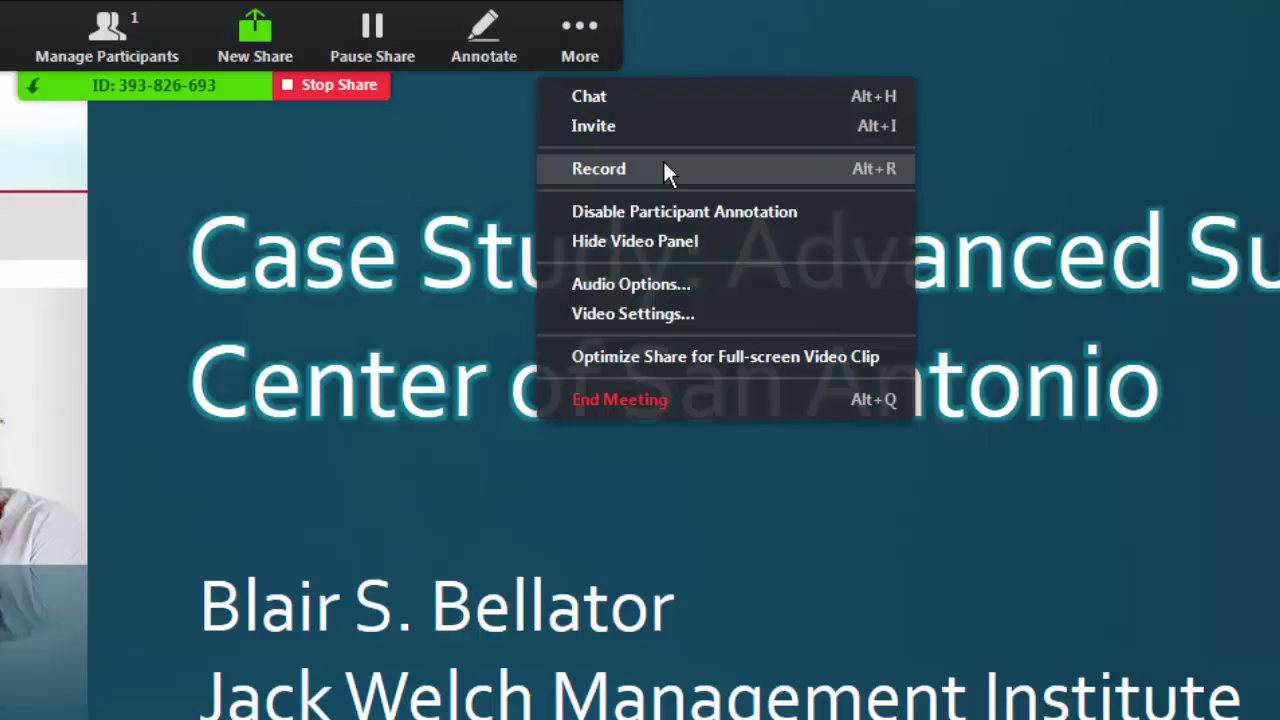
left_click(664, 163)
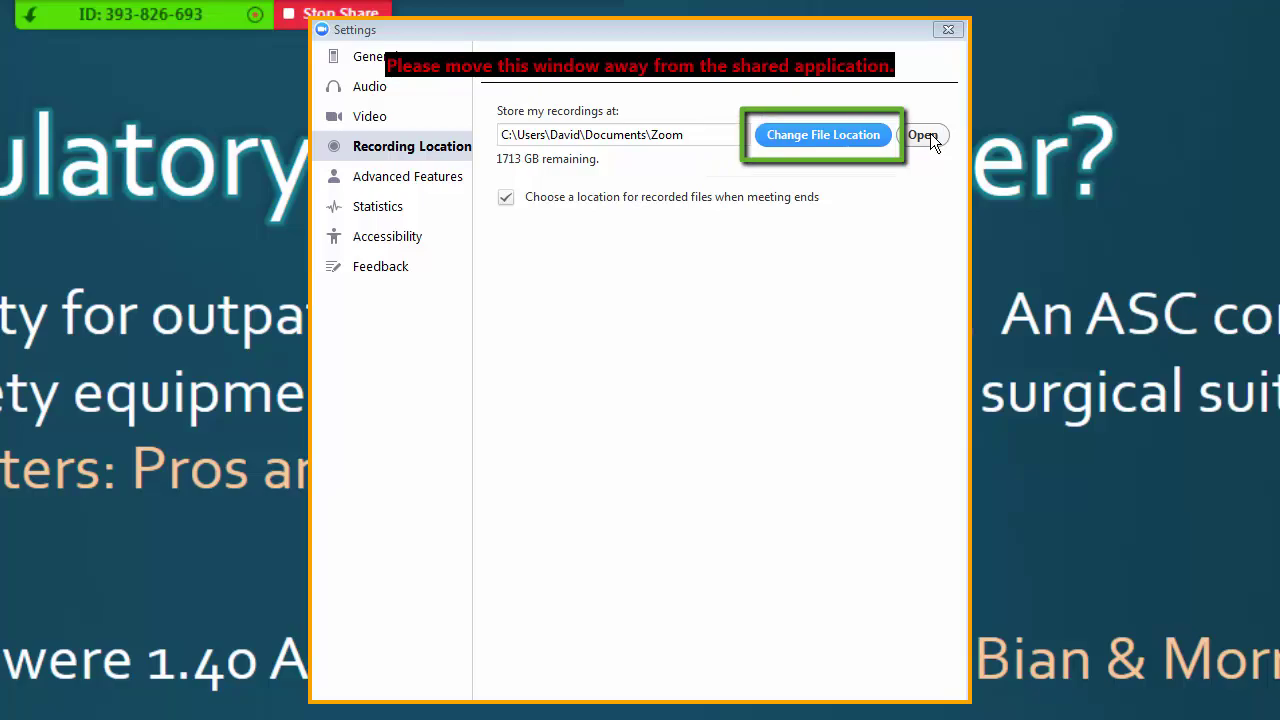
left_click(802, 135)
left_click_drag(710, 216, 655, 52)
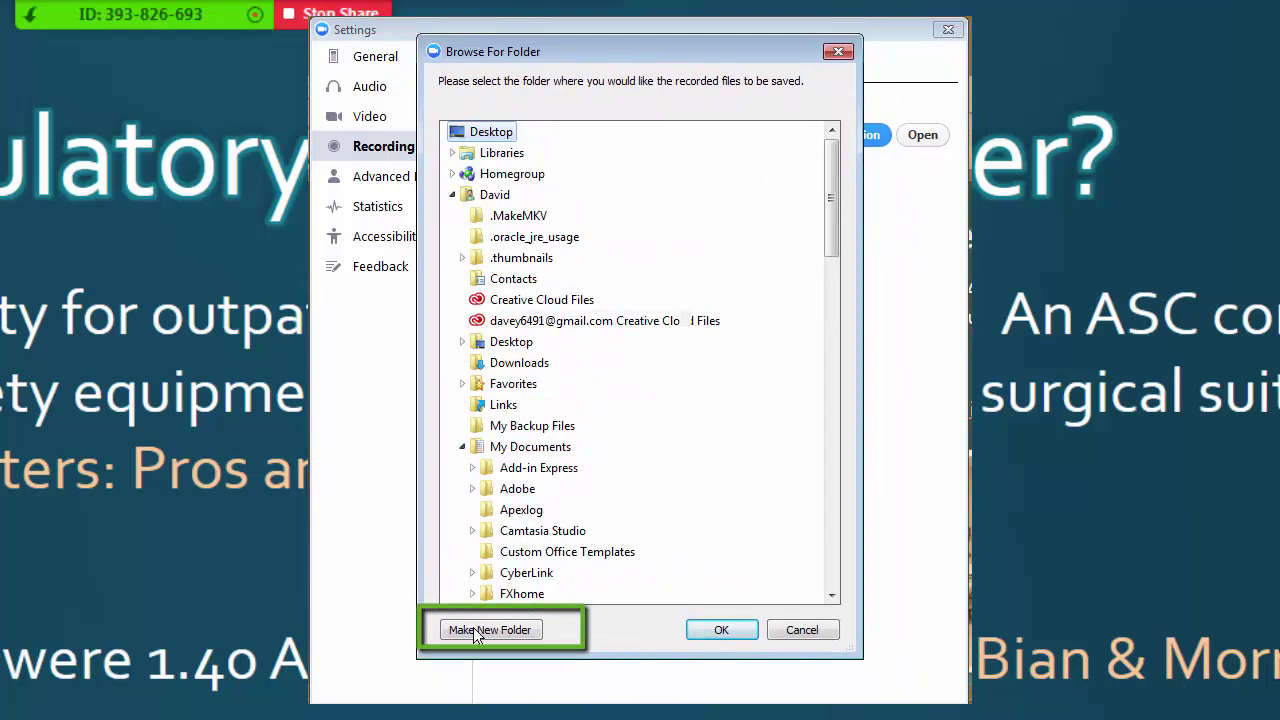
left_click(487, 630)
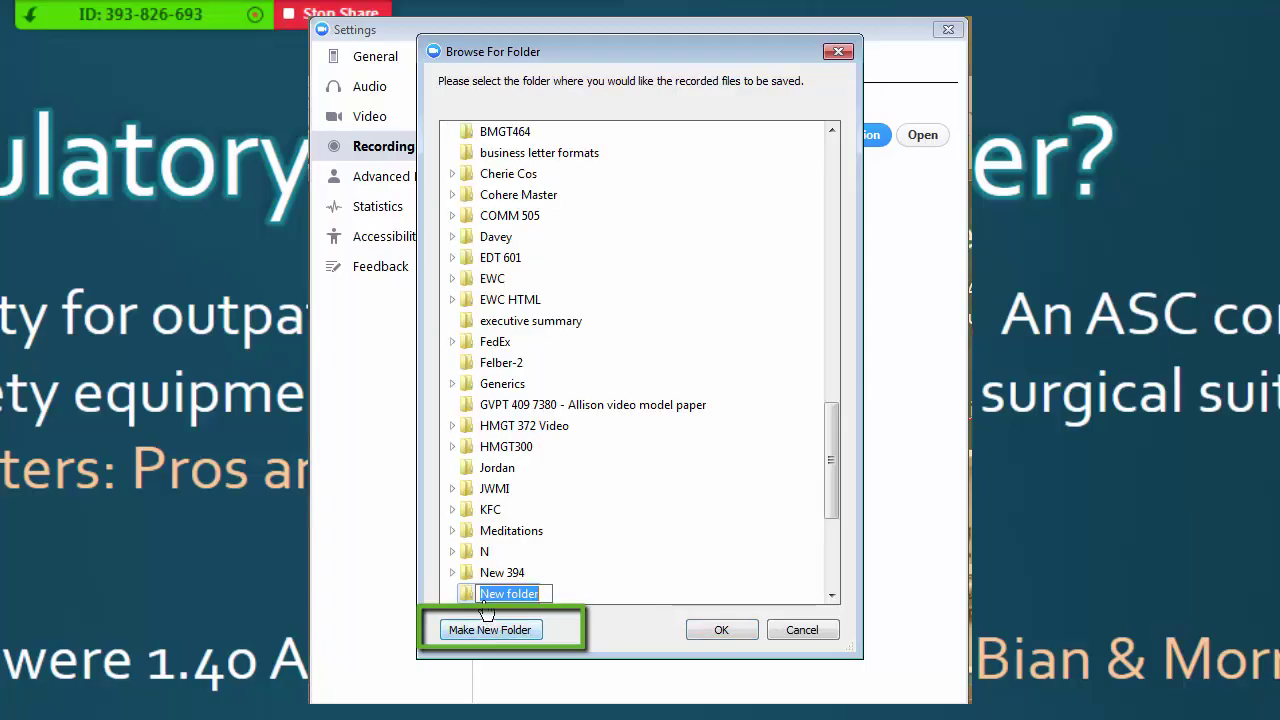
type("assign 2 zoom vid")
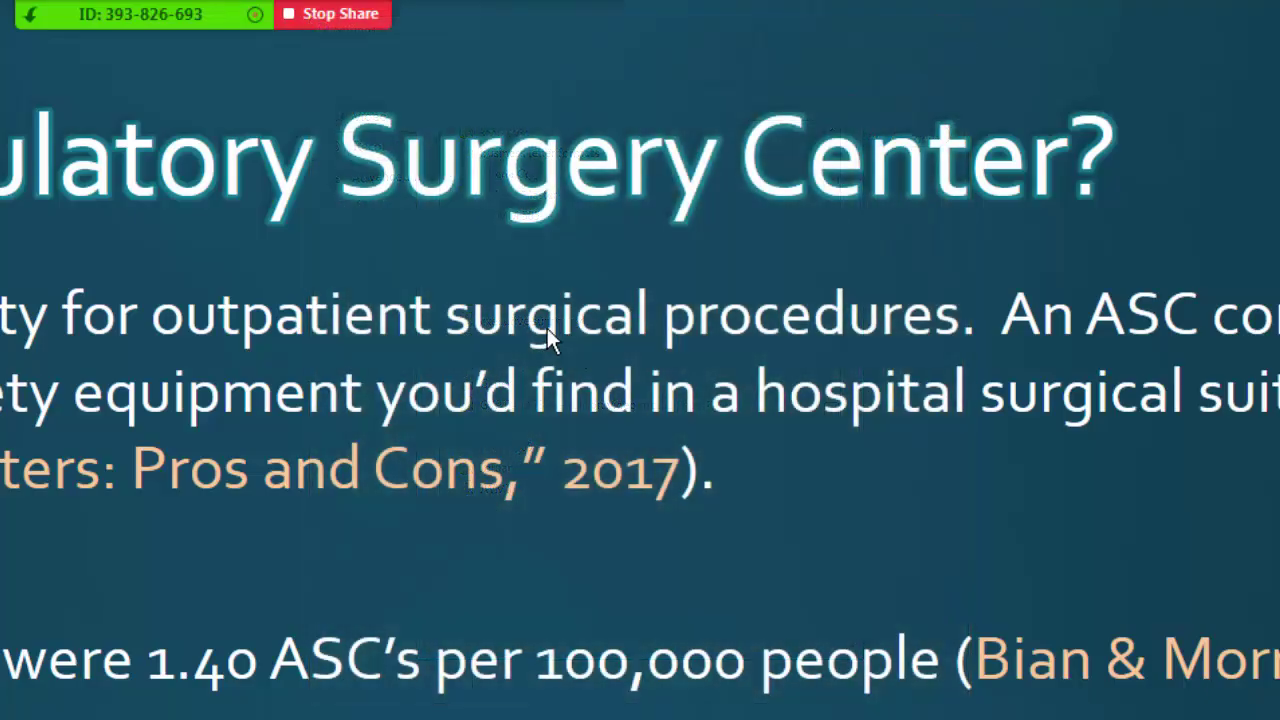
mouse_move(108, 18)
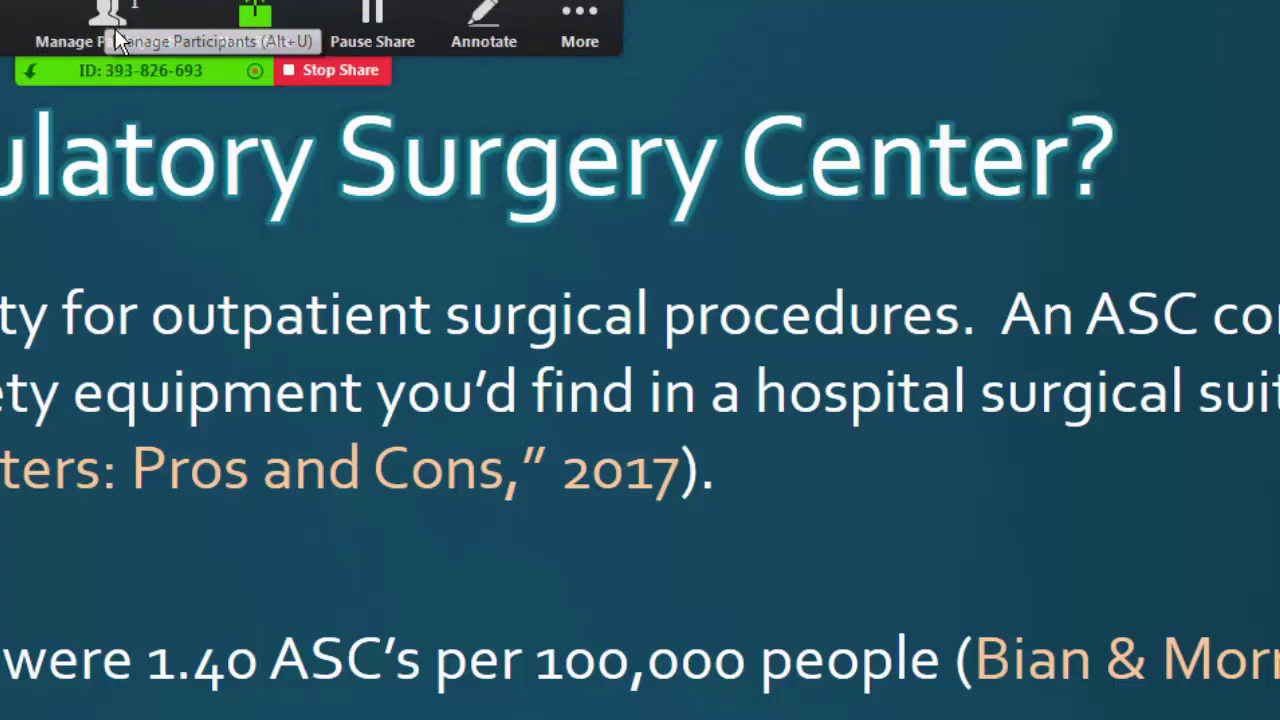
- Advance the shared deck to the next slide, then choose Stop Recording from More
left_click(583, 45)
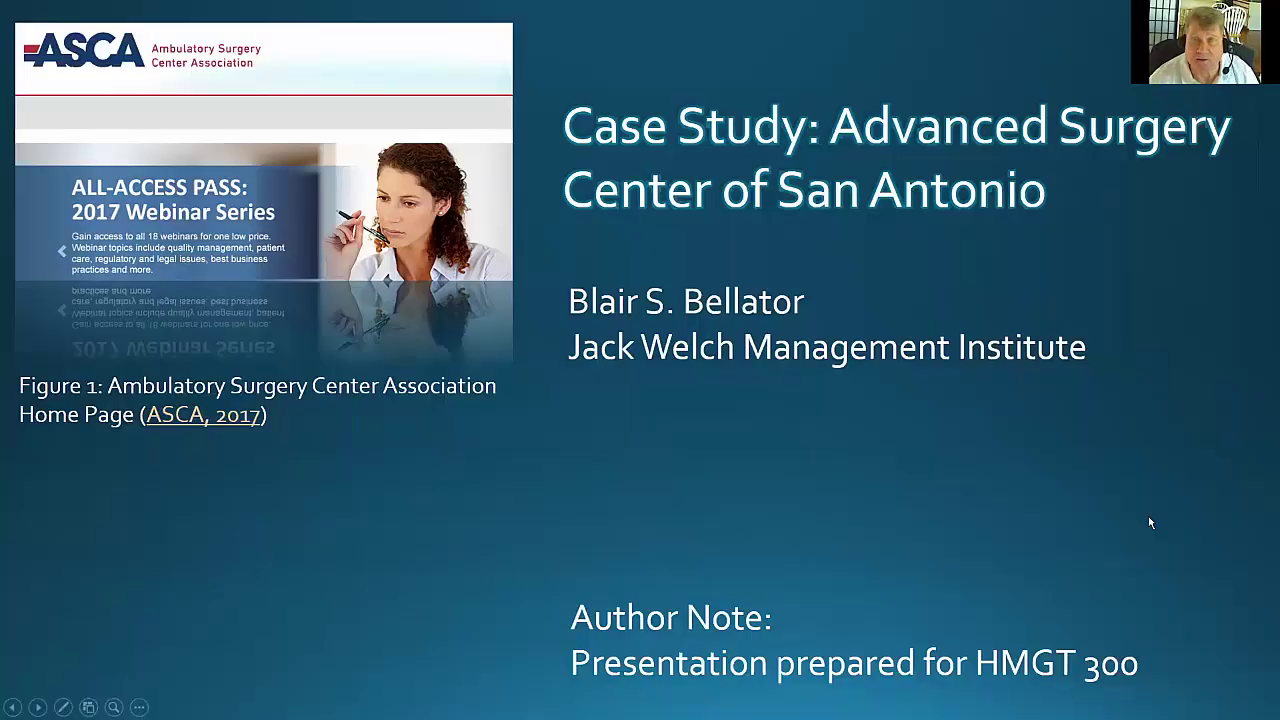
key("Right")
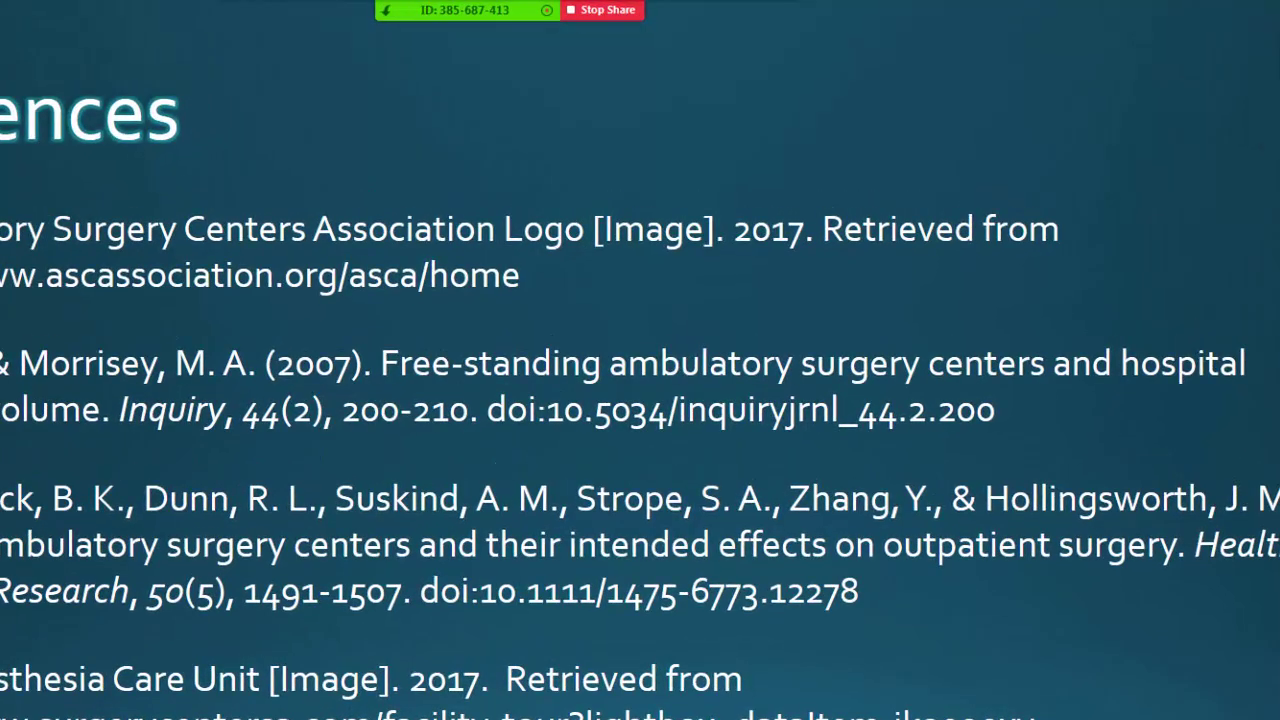
mouse_move(495, 25)
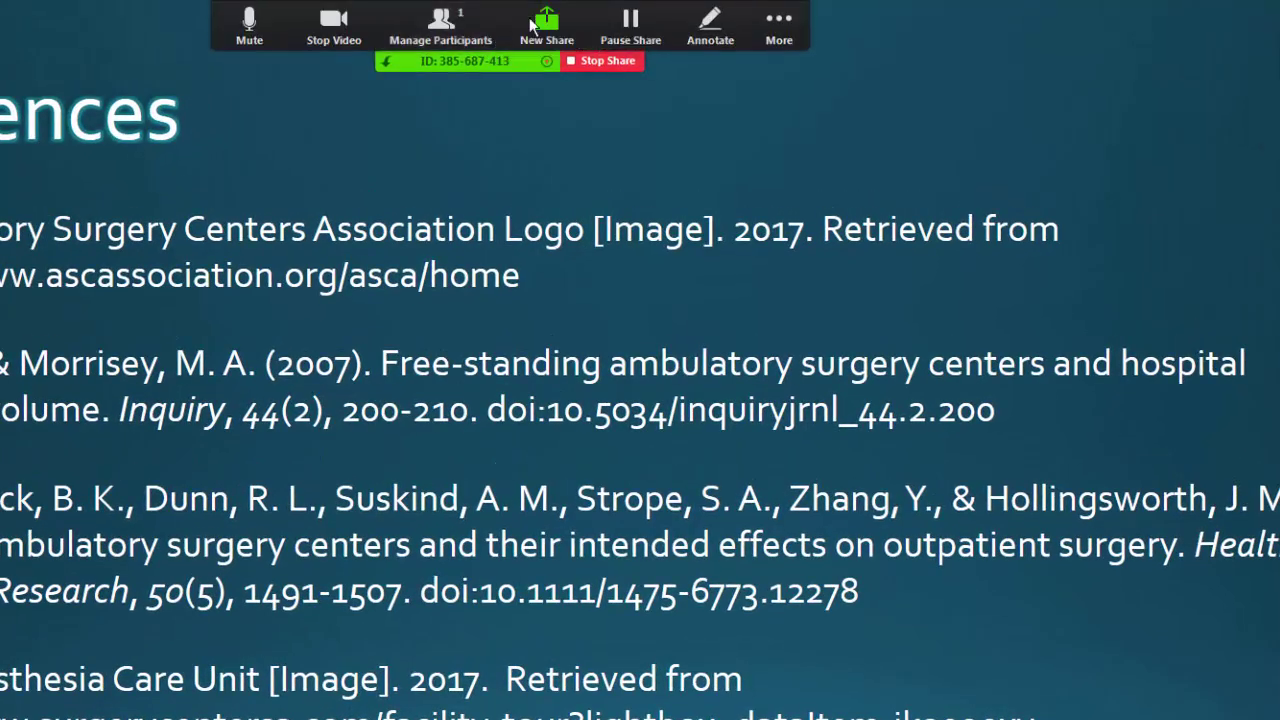
left_click(779, 24)
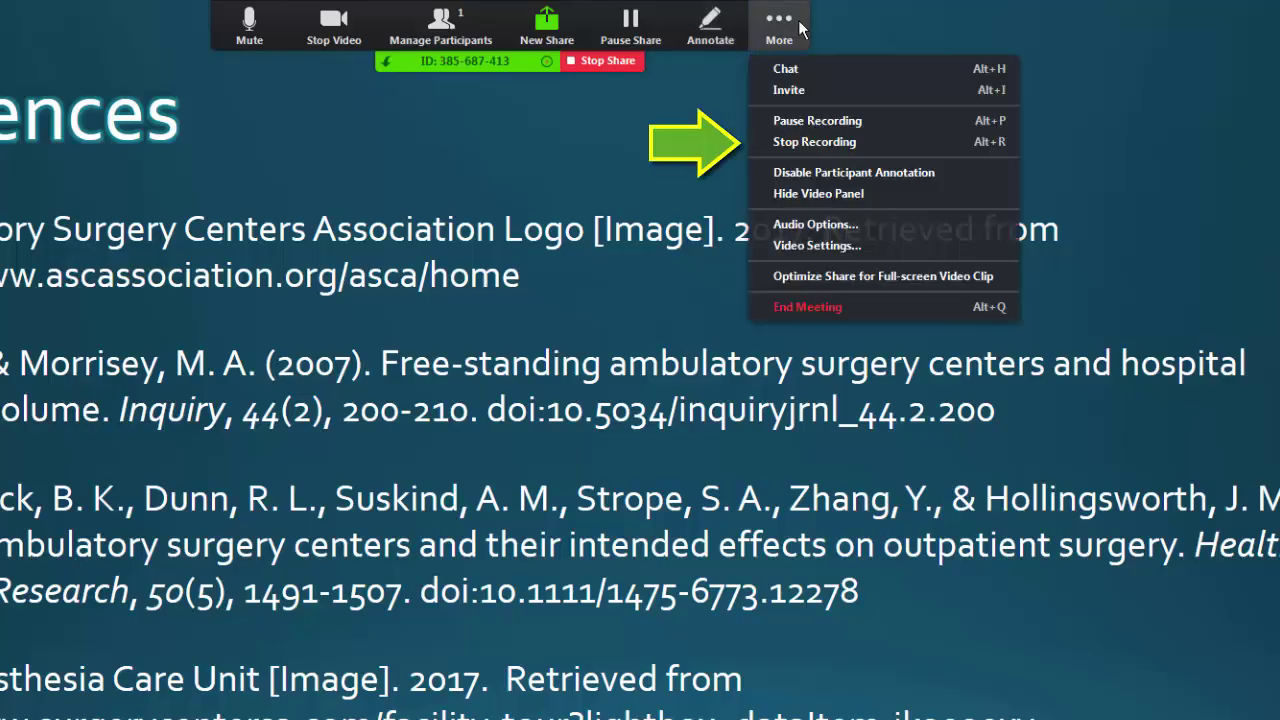
left_click(874, 141)
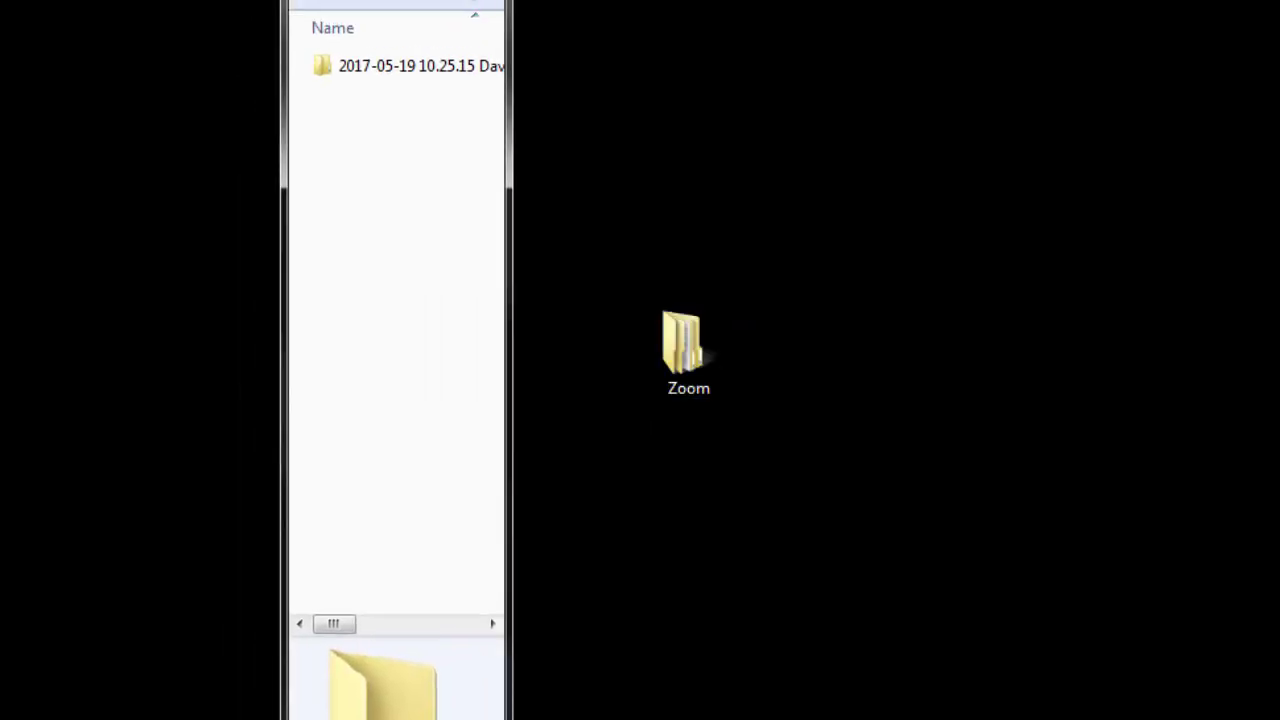
- Open the dated meeting folder, convert the recording, and select the 881 KB zoom_0 MP4
left_click_drag(512, 182, 829, 183)
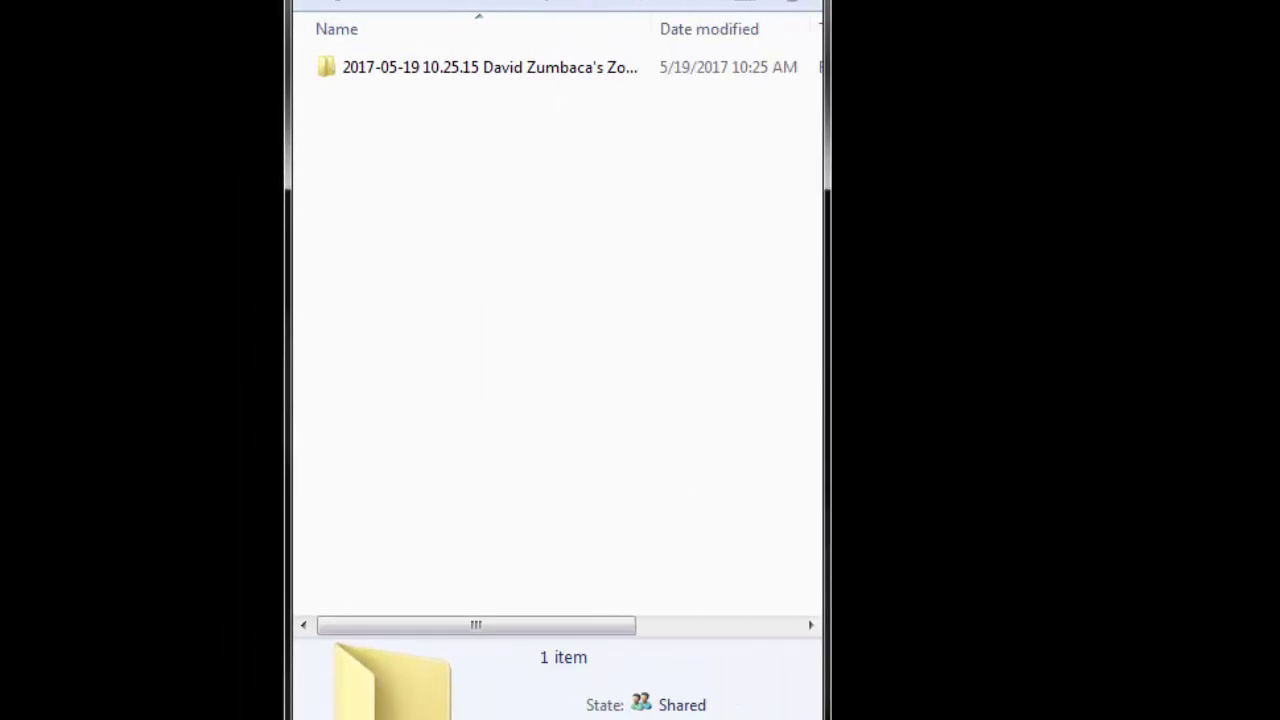
double_click(327, 69)
double_click(326, 93)
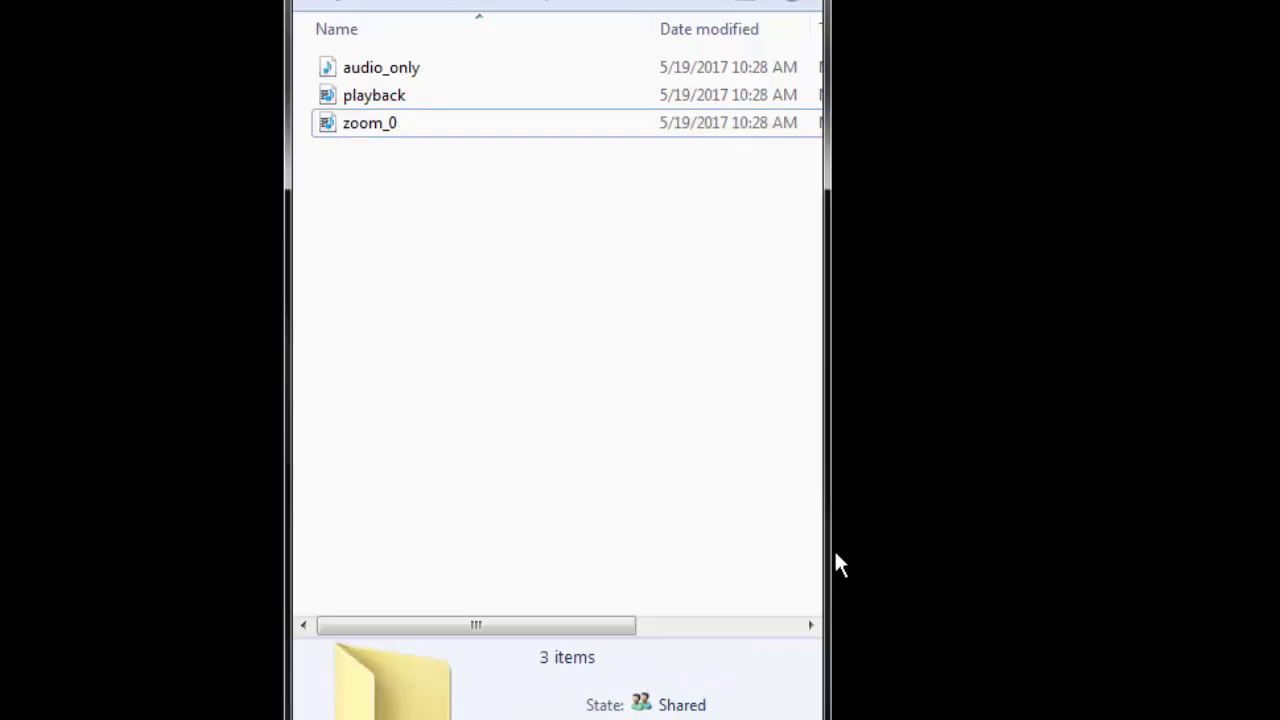
left_click_drag(824, 551, 1109, 551)
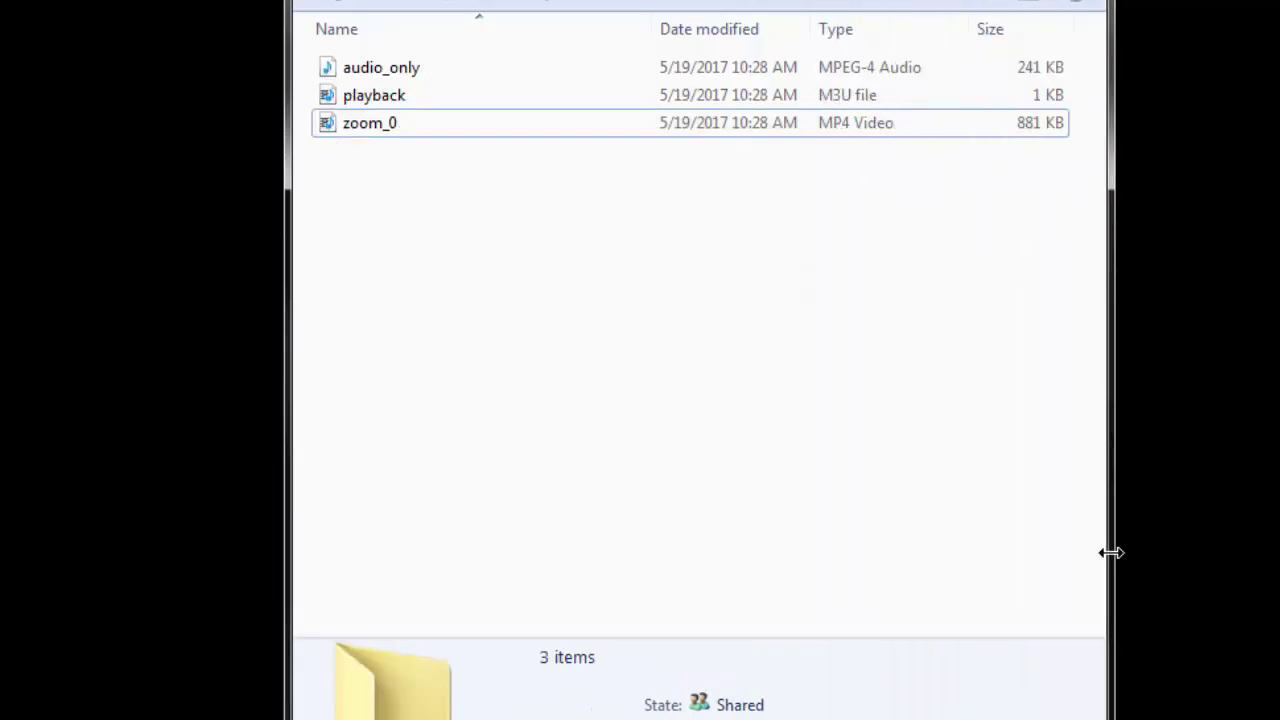
left_click(648, 128)
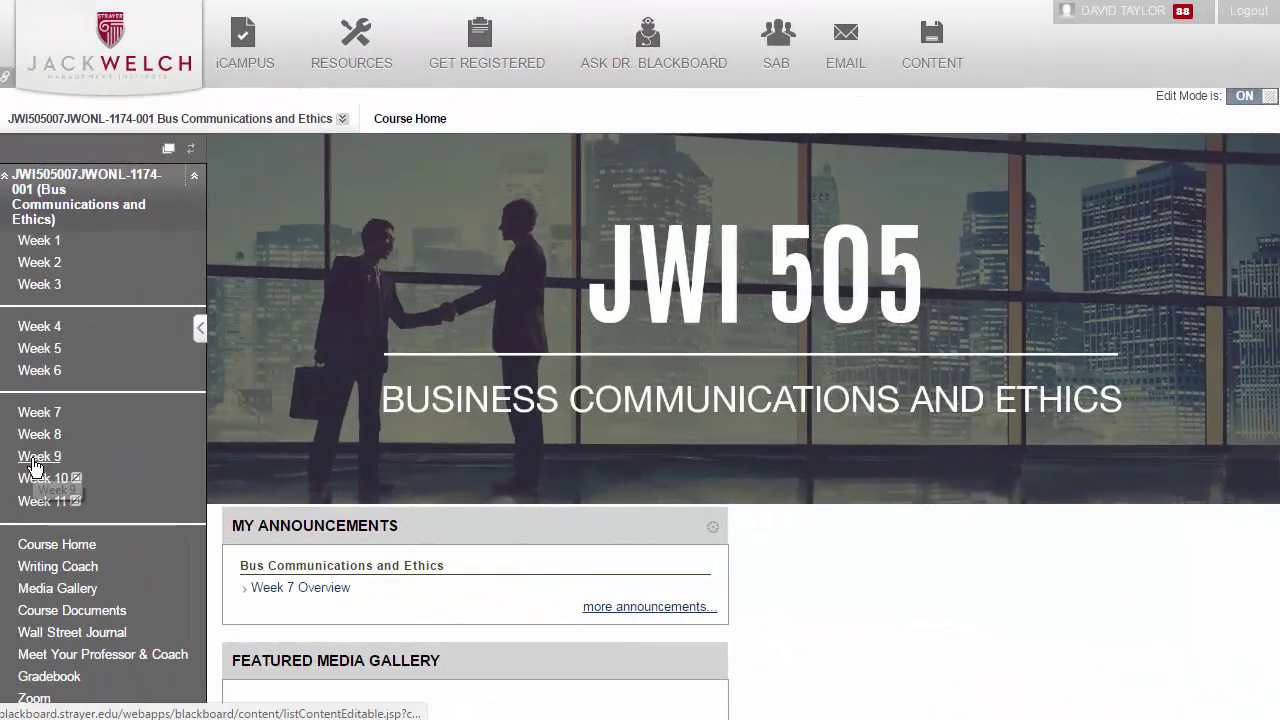
- Open Week 9 and scroll to the Discussion and Assignment 3 items with the Zoom examples link
left_click(38, 457)
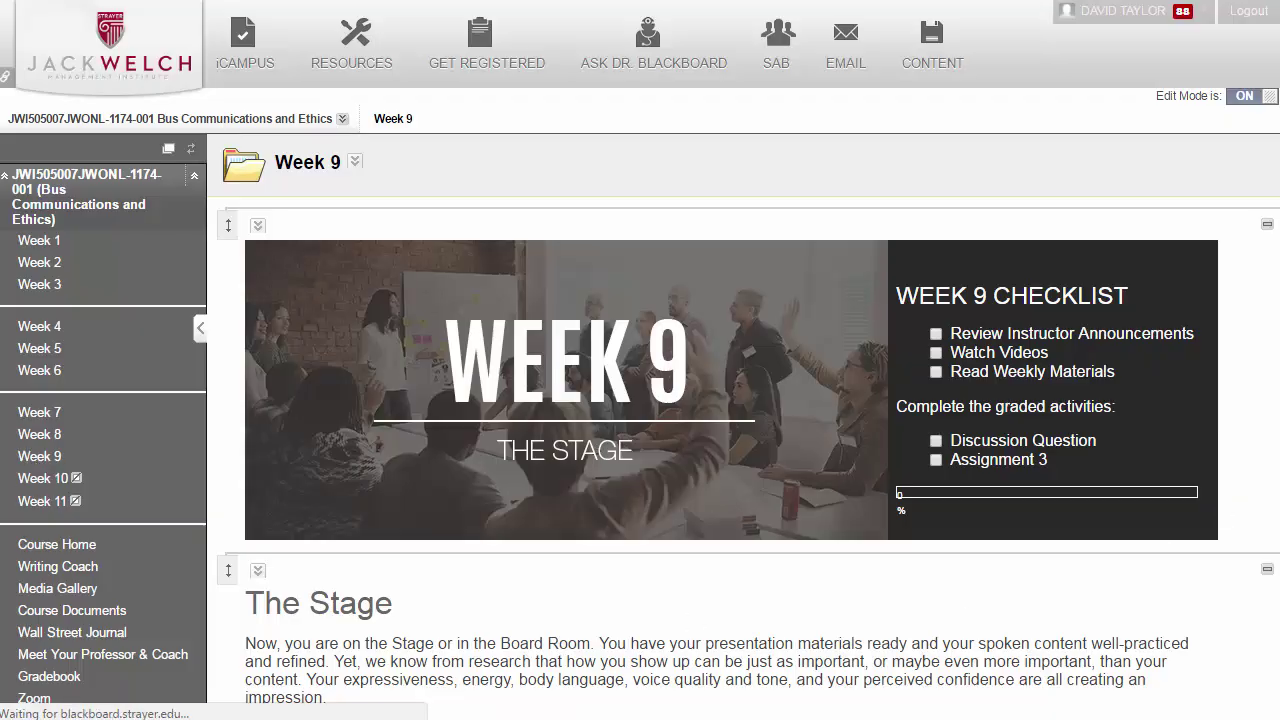
scroll(1275, 483, "down", 12)
scroll(1268, 560, "down", 5)
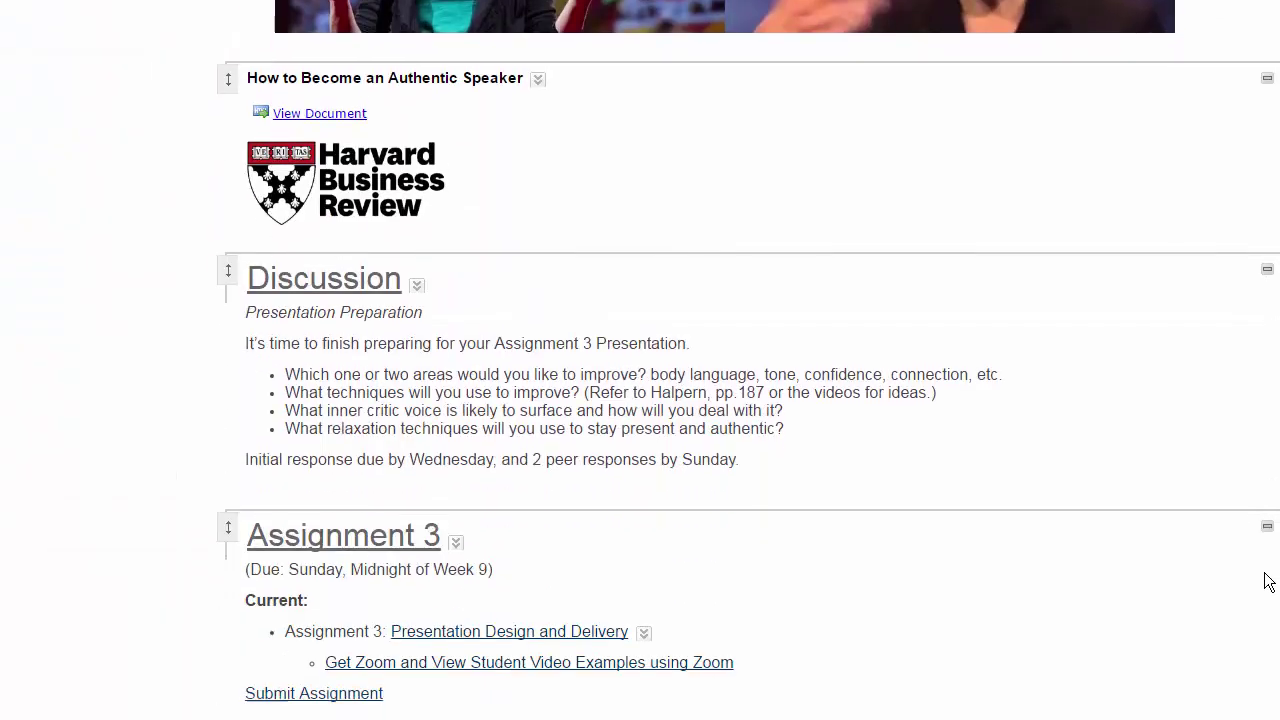